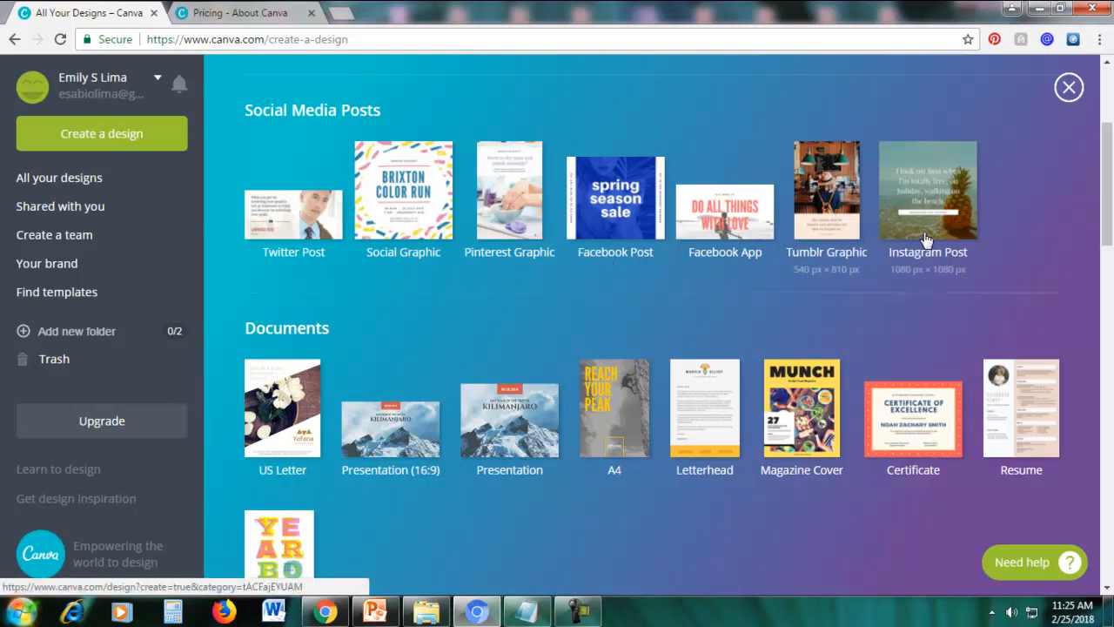
Look through the available design types, from Social Media Posts and Documents down to Events and Ads.
drag(1102, 195, 1112, 231)
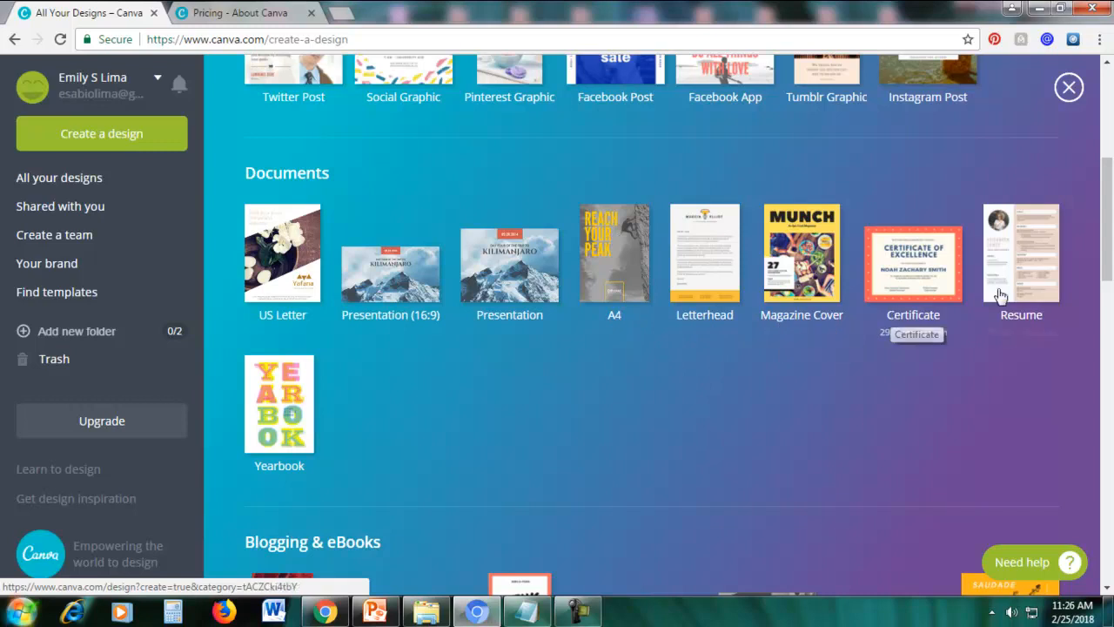
scroll(348, 440, down, 1)
scroll(348, 443, down, 3)
scroll(410, 352, down, 1)
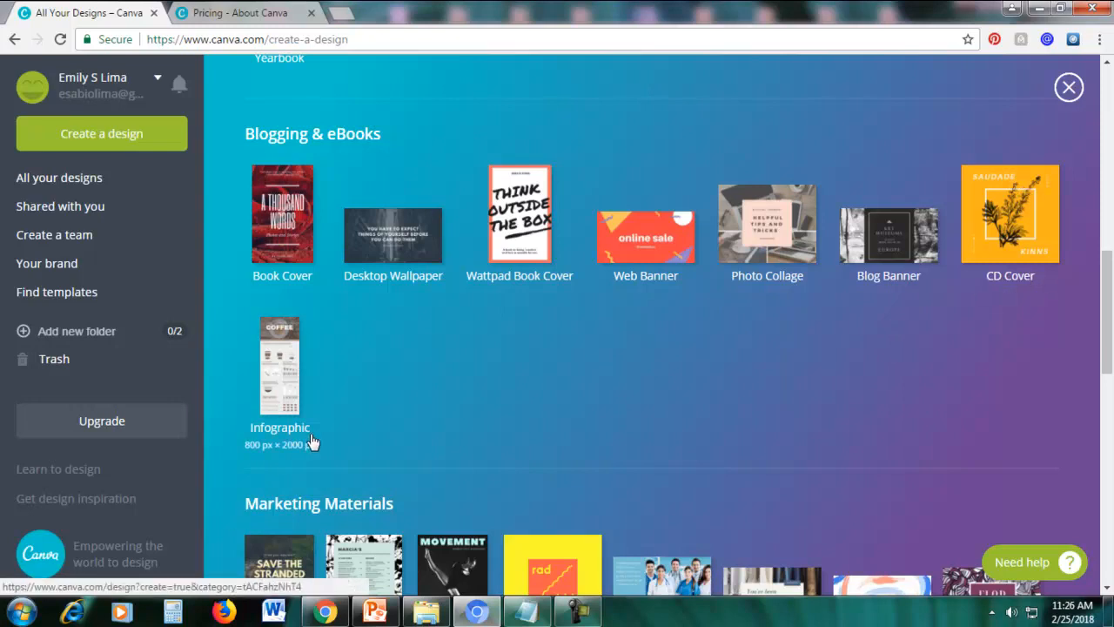
scroll(1106, 294, down, 4)
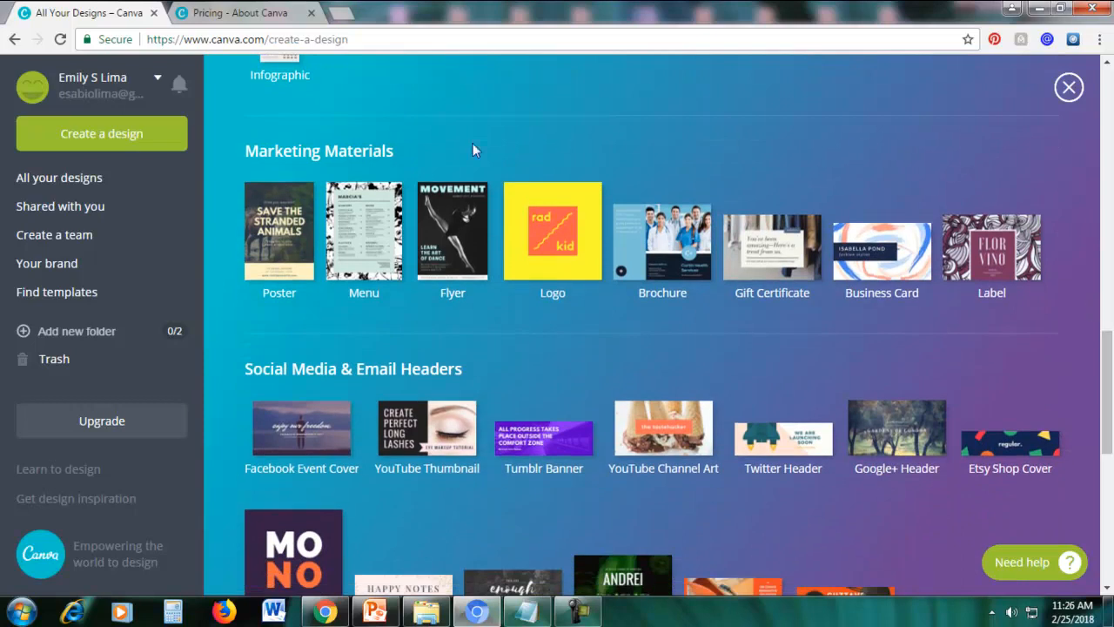
drag(282, 151, 366, 164)
click(443, 136)
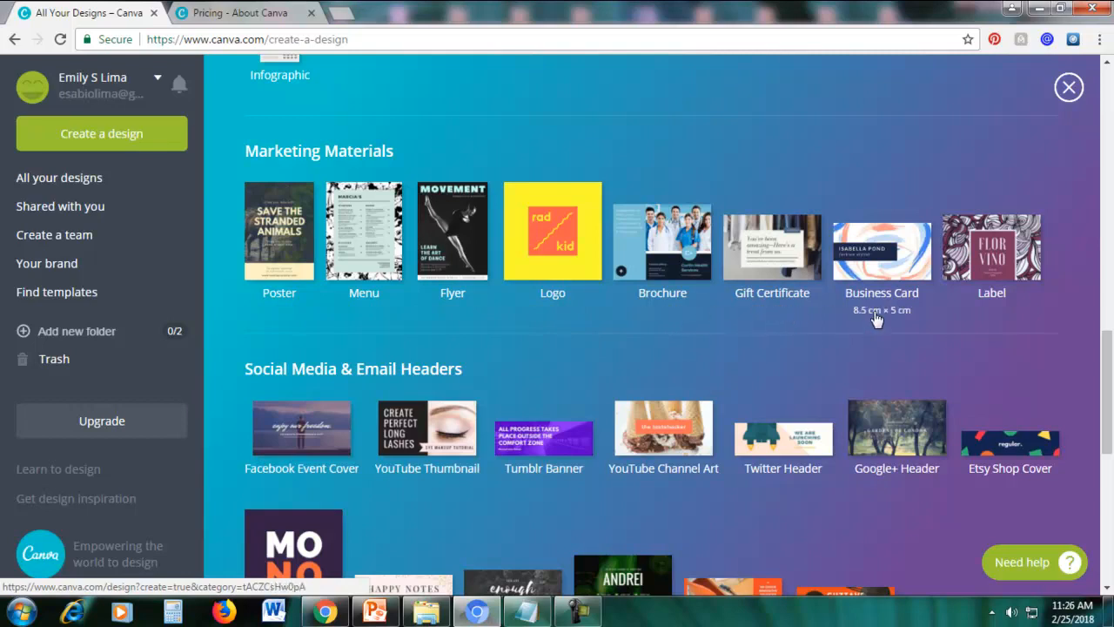
drag(1109, 406, 1110, 456)
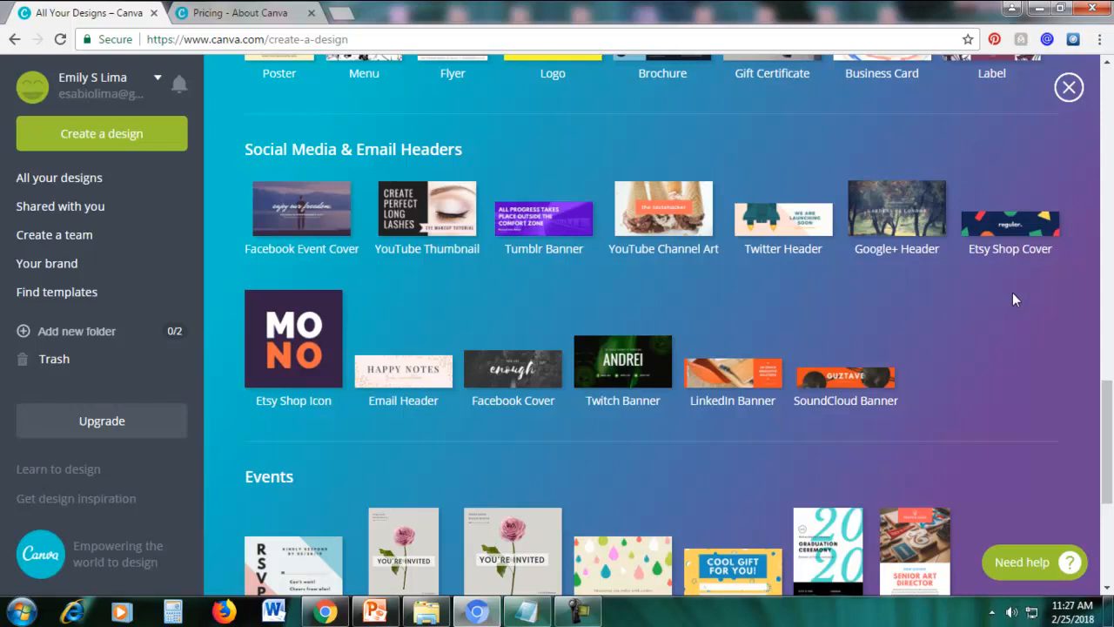
scroll(1012, 296, down, 3)
scroll(1014, 304, down, 1)
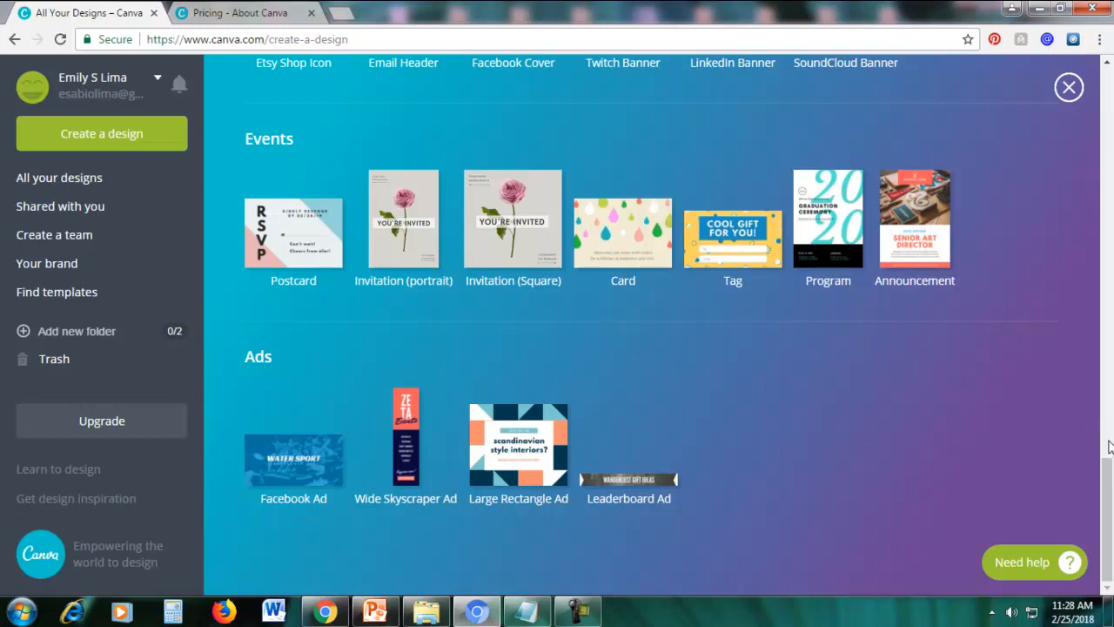
drag(1107, 520, 1102, 87)
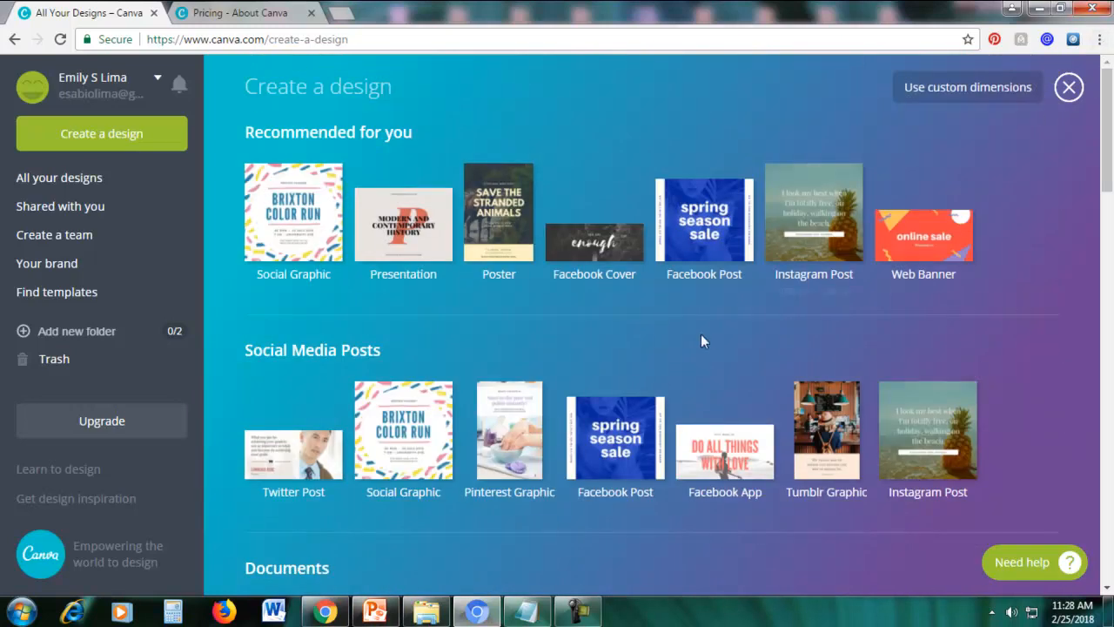
Start a new 800 px × 800 px Social Graphic design from the Social Media Posts category.
drag(1110, 169, 1110, 200)
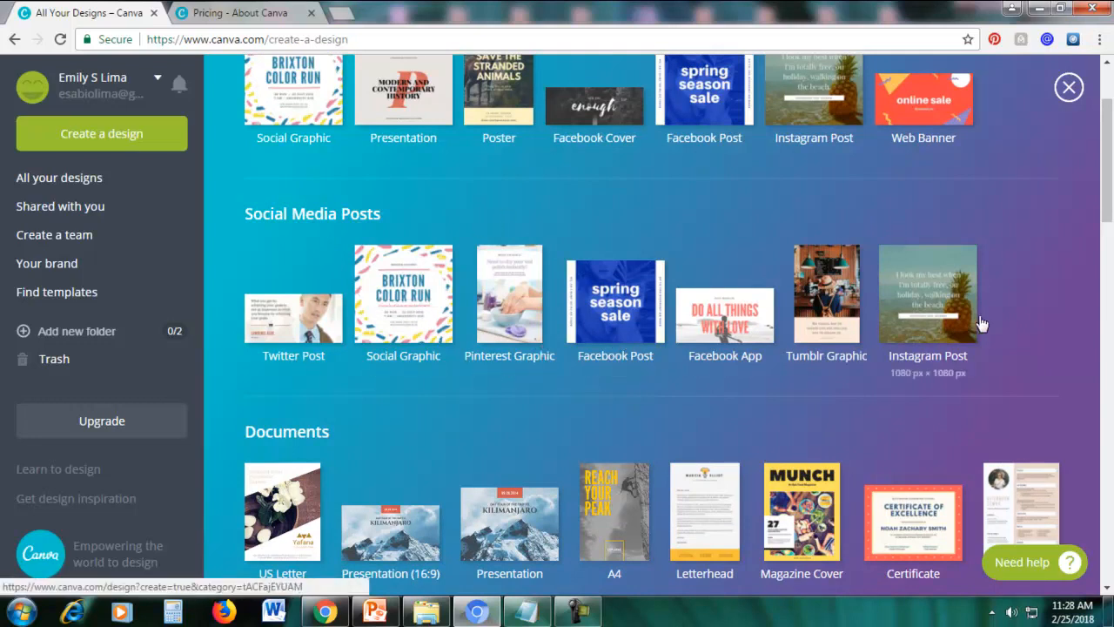
drag(1108, 202, 1109, 218)
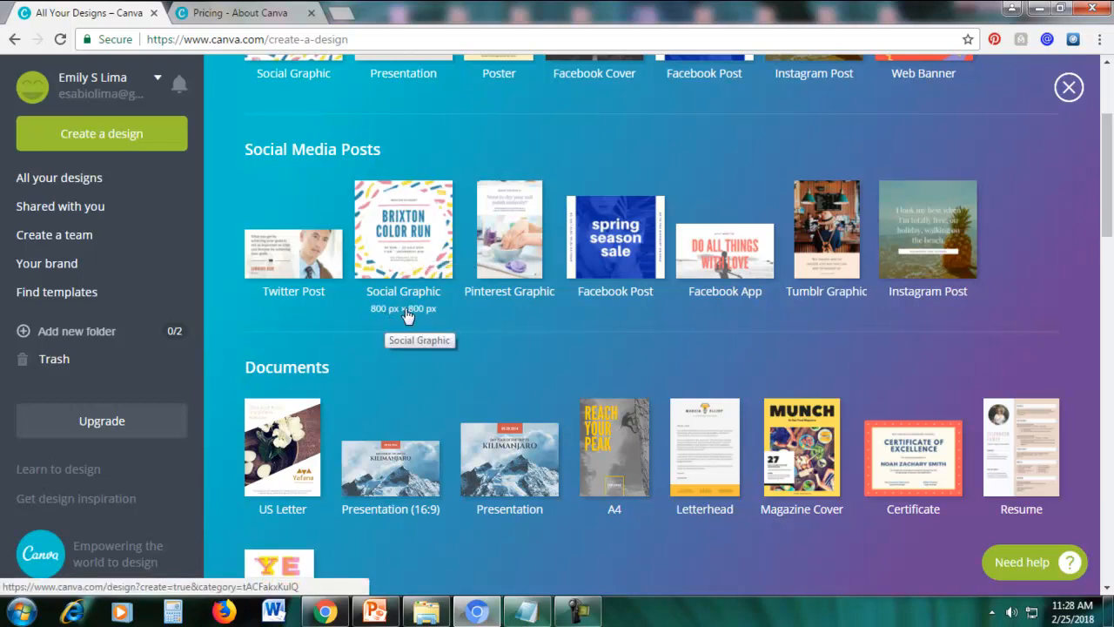
click(406, 243)
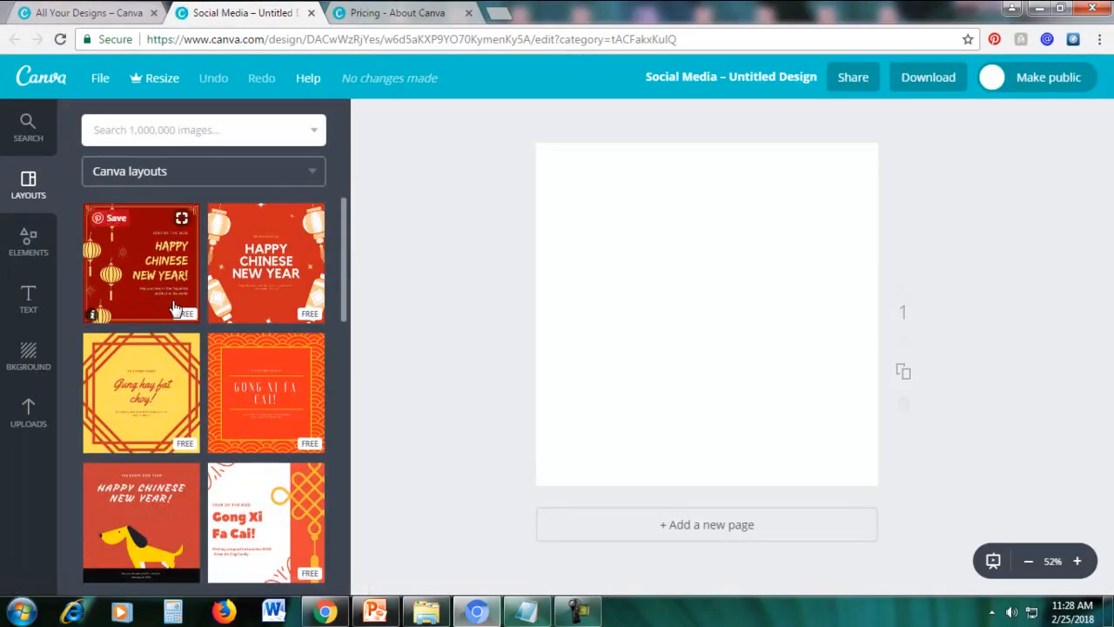
Find the free navy "Today I am golden" design among the Canva layouts and apply it to the blank page.
scroll(209, 300, down, 4)
scroll(209, 300, down, 5)
scroll(200, 312, down, 5)
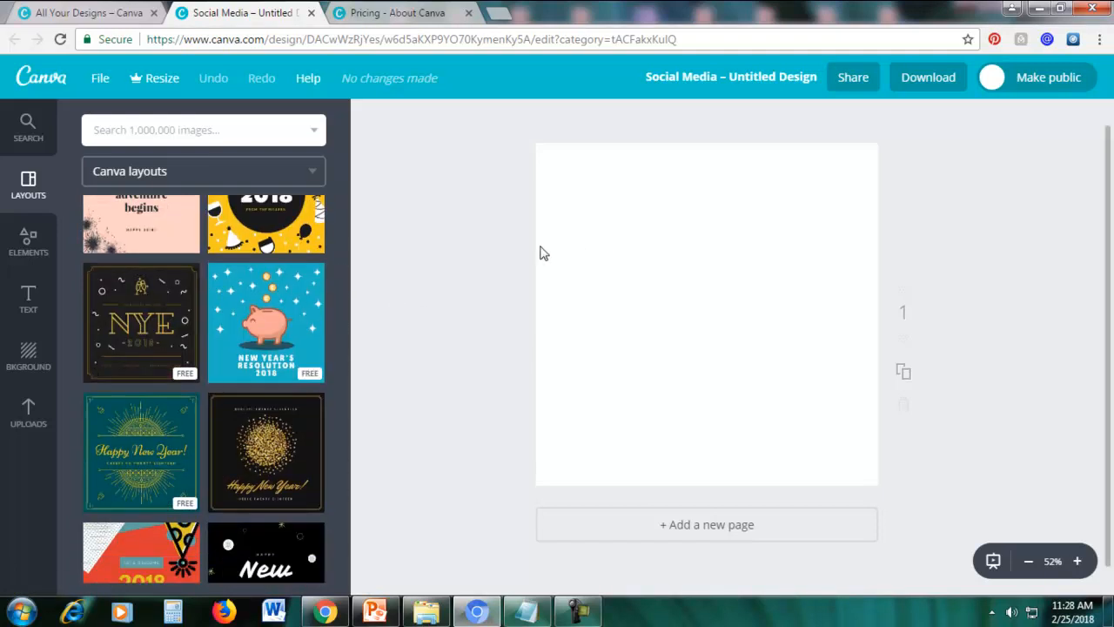
scroll(208, 335, down, 4)
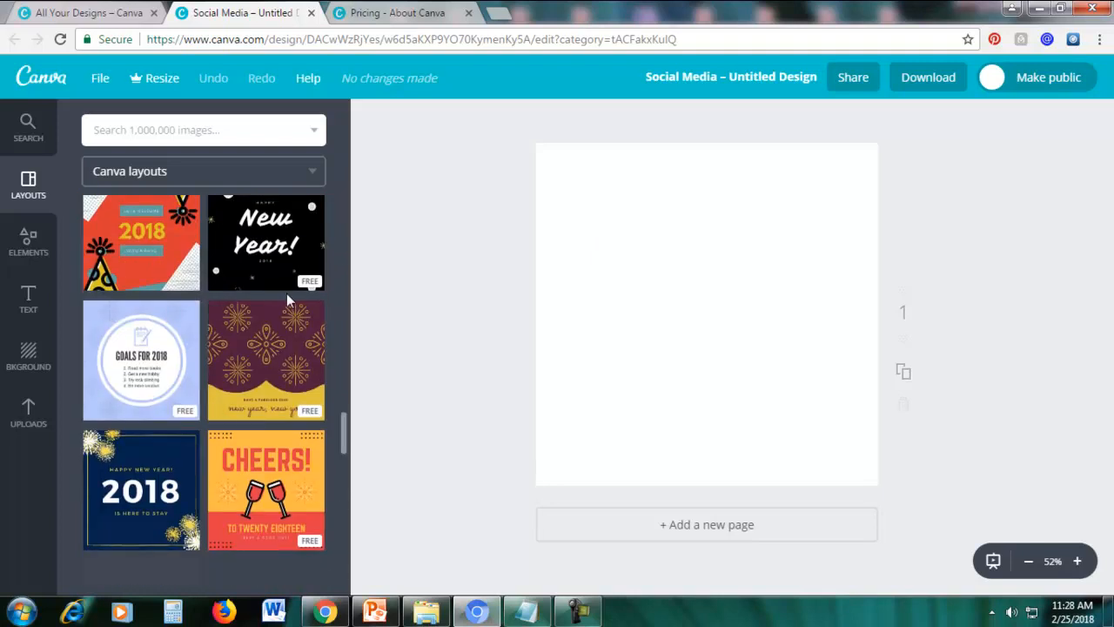
scroll(233, 315, down, 6)
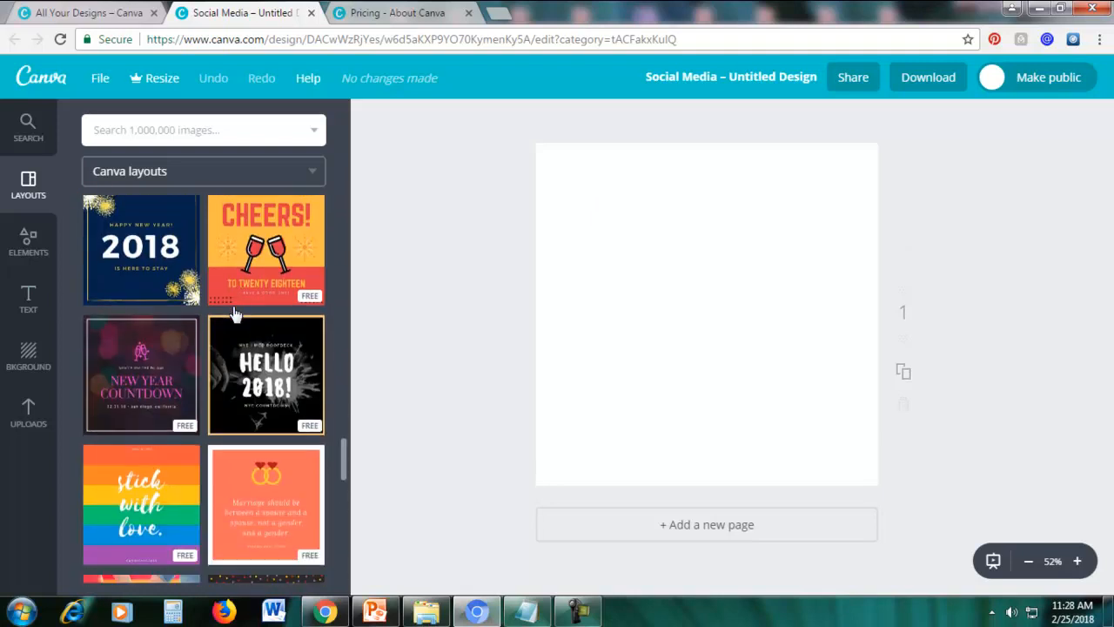
scroll(234, 314, down, 4)
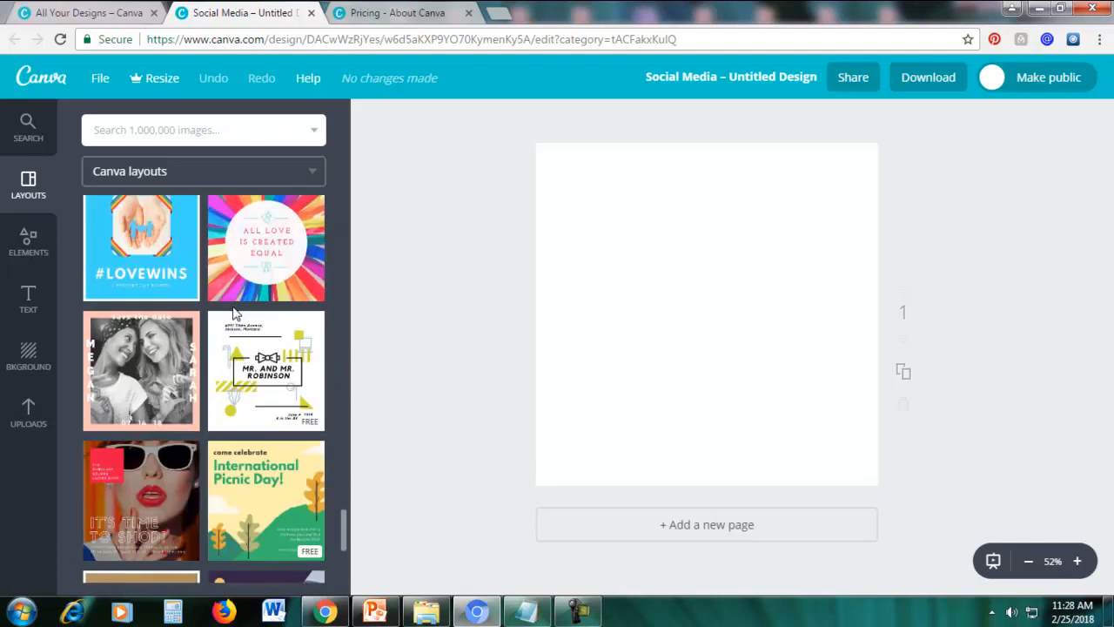
scroll(233, 314, down, 4)
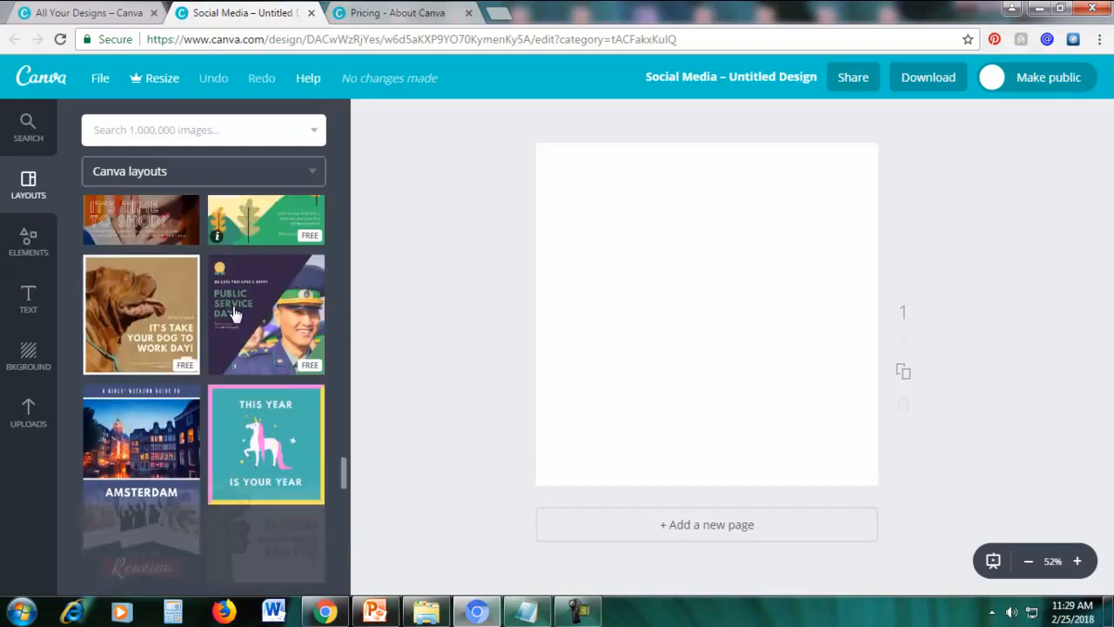
scroll(233, 314, down, 4)
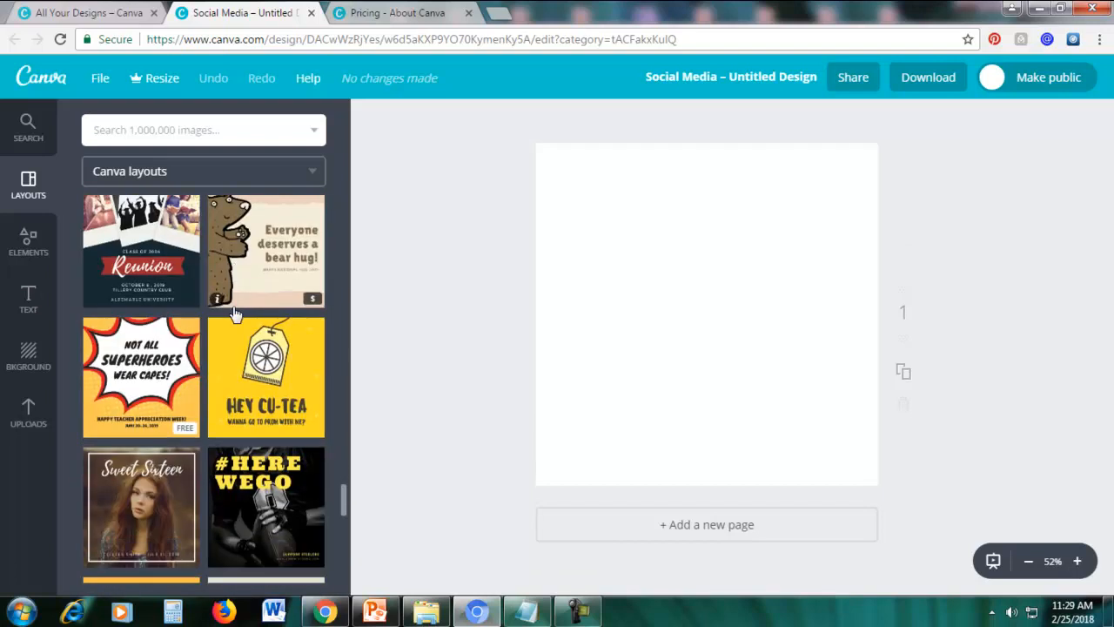
scroll(233, 314, down, 7)
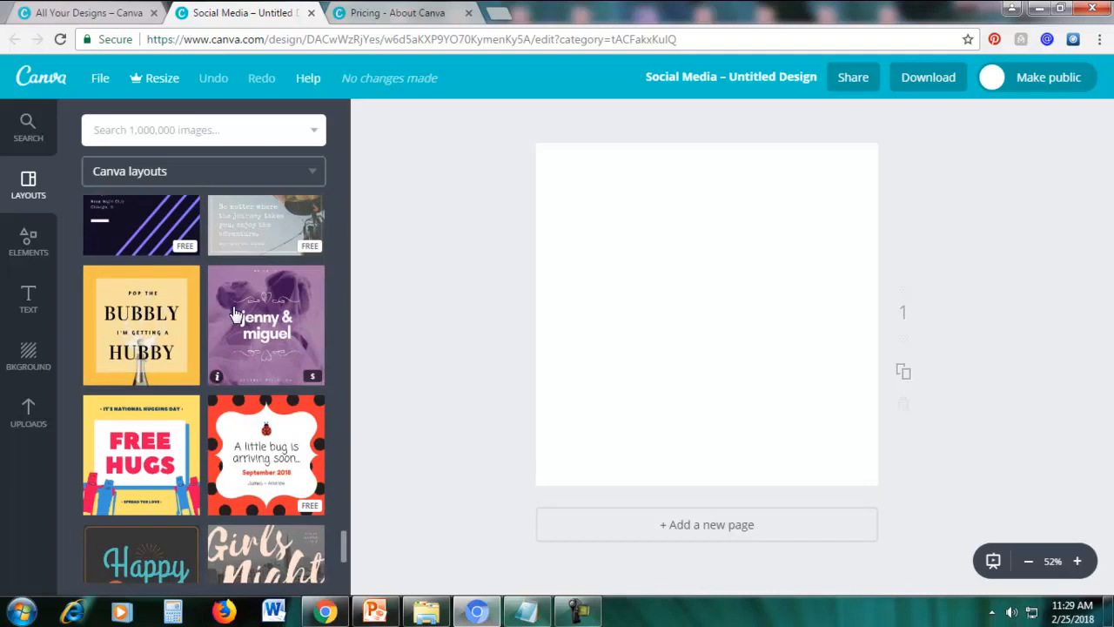
scroll(233, 315, down, 4)
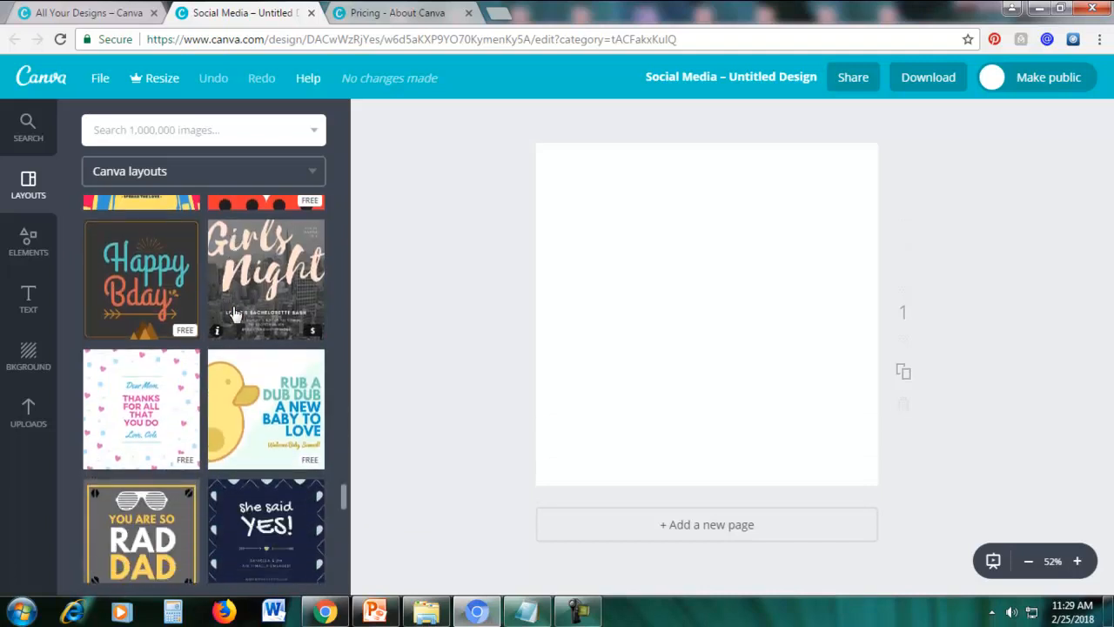
scroll(233, 314, down, 8)
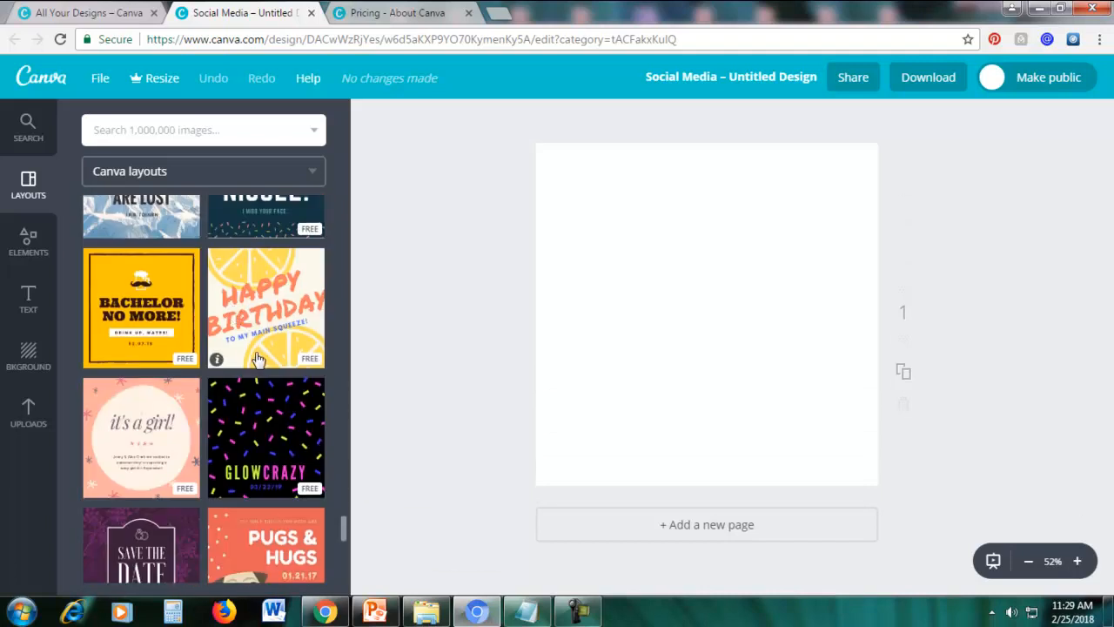
scroll(258, 359, down, 5)
scroll(250, 336, down, 4)
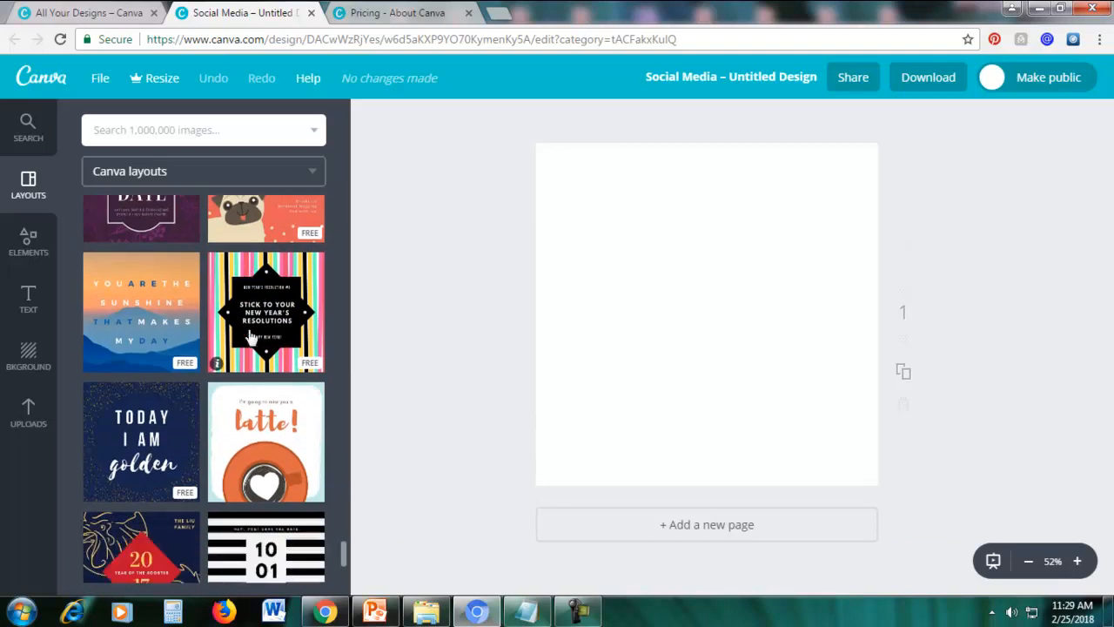
scroll(250, 336, up, 1)
click(157, 336)
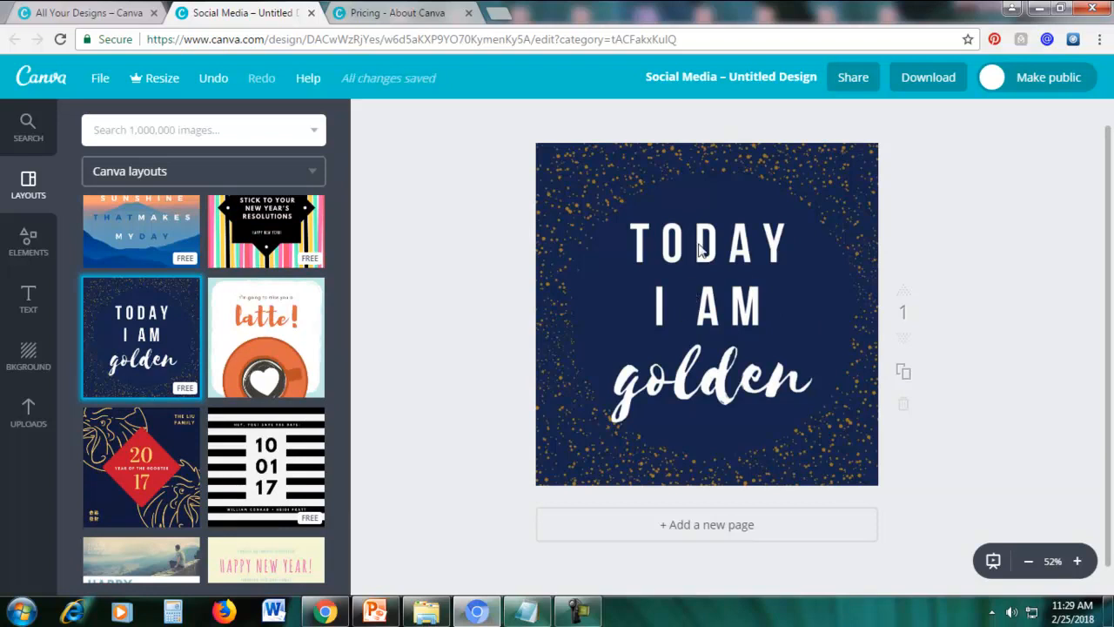
Make the "TODAY I AM" text editable, then switch to Notepad and copy the line "Life is a beautiful struggle".
click(736, 258)
double_click(736, 259)
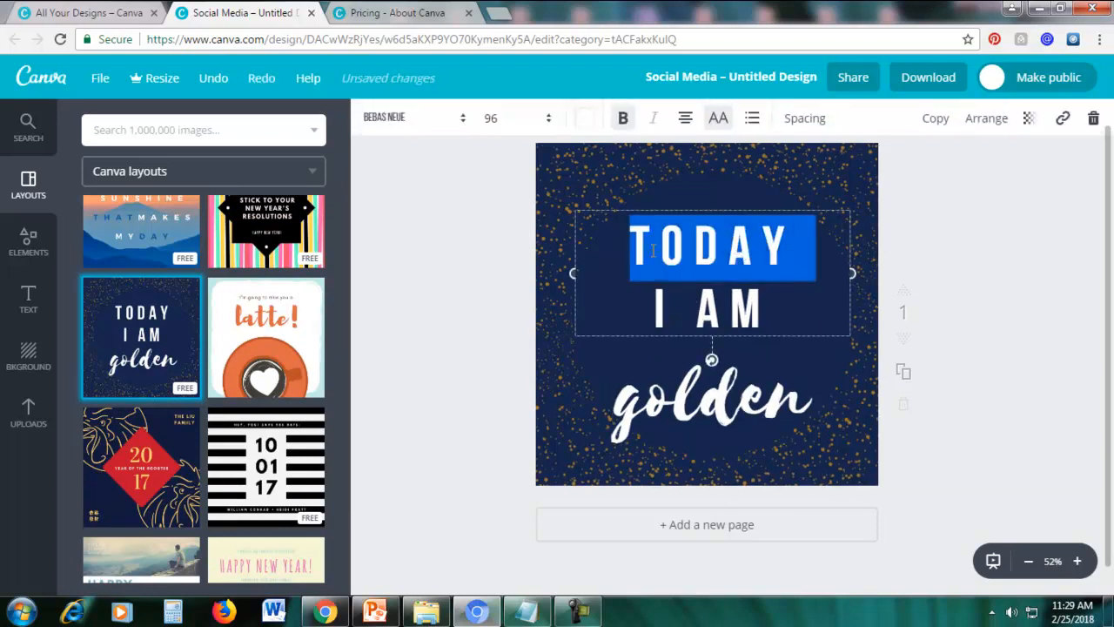
click(524, 613)
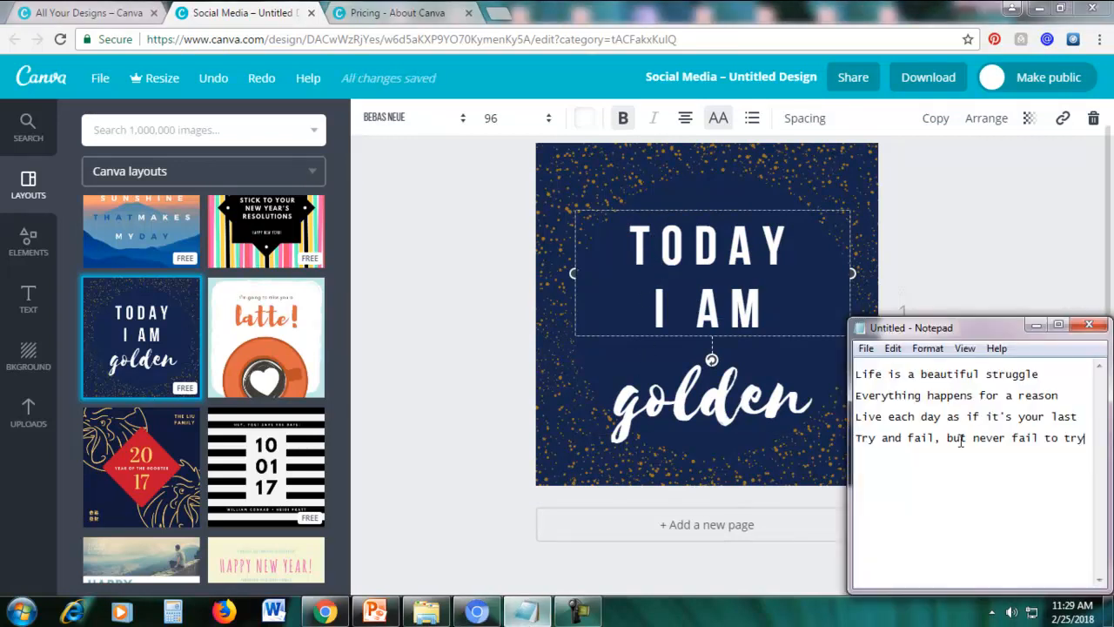
drag(856, 374, 851, 390)
right_click(881, 374)
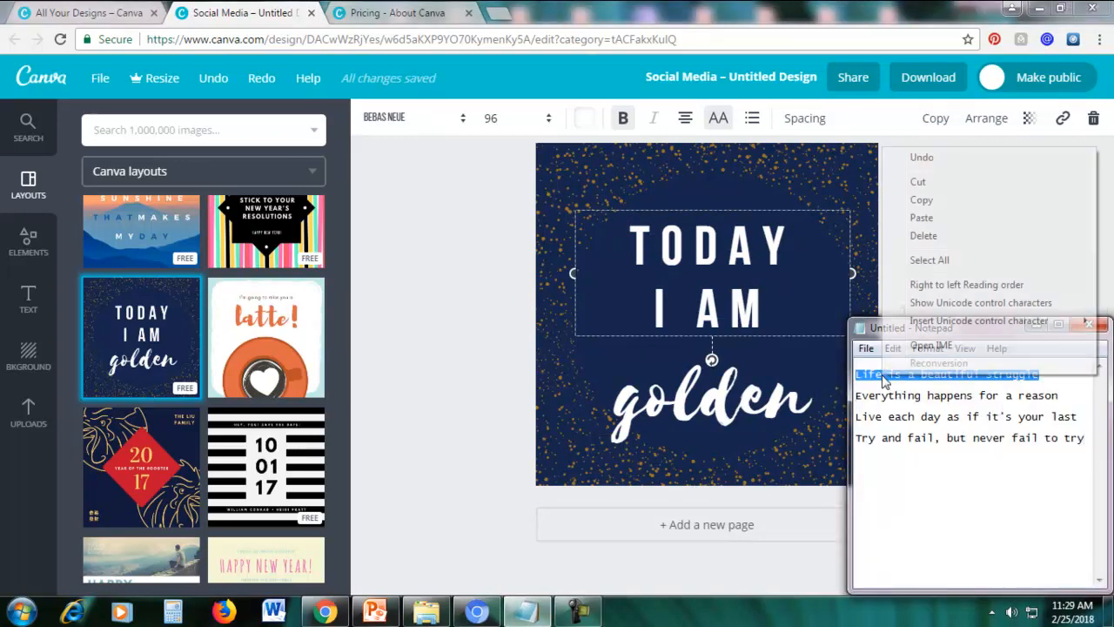
click(926, 202)
Put Notepad away and replace the "TODAY I AM" text in the design with the copied quote.
click(1045, 323)
drag(775, 311, 610, 241)
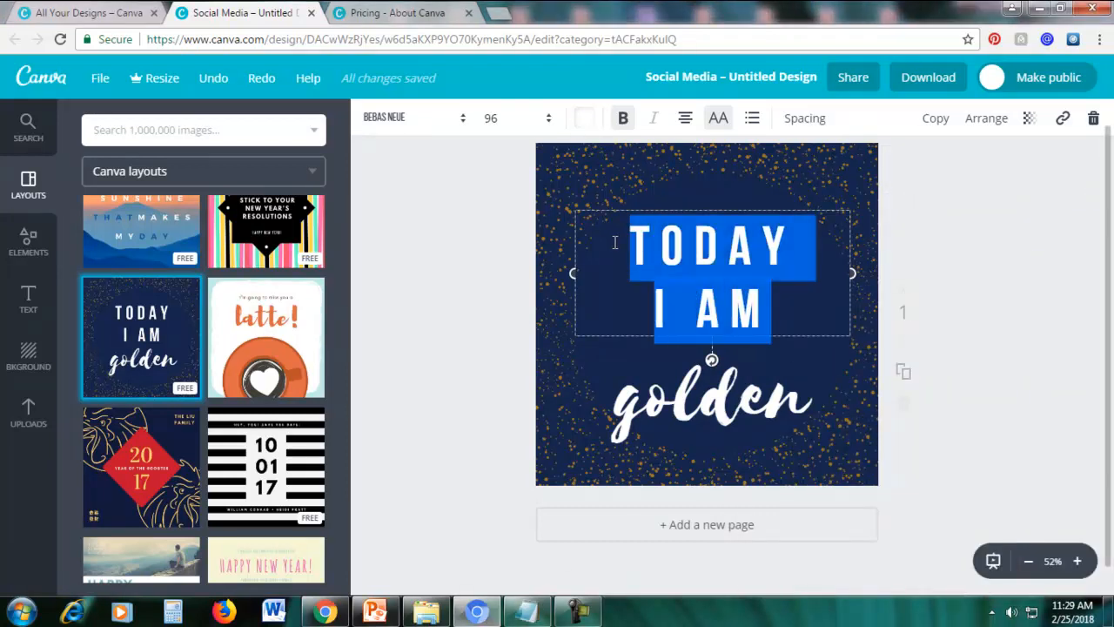
key(ctrl+v)
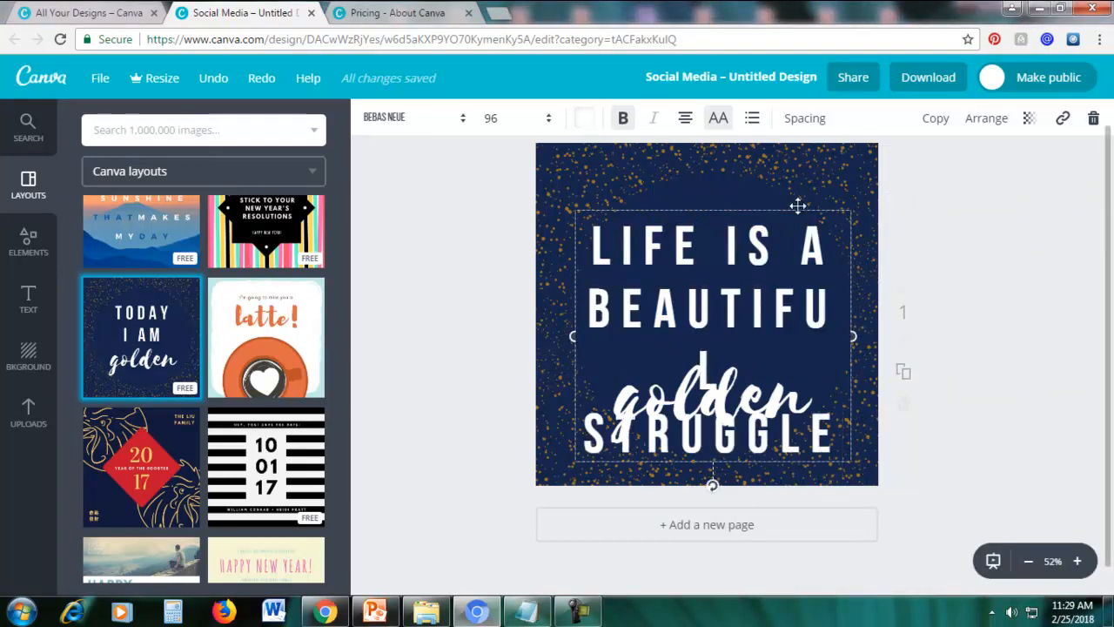
Delete the "golden" script text and move the quote fully inside the page, centred horizontally.
drag(666, 451, 663, 449)
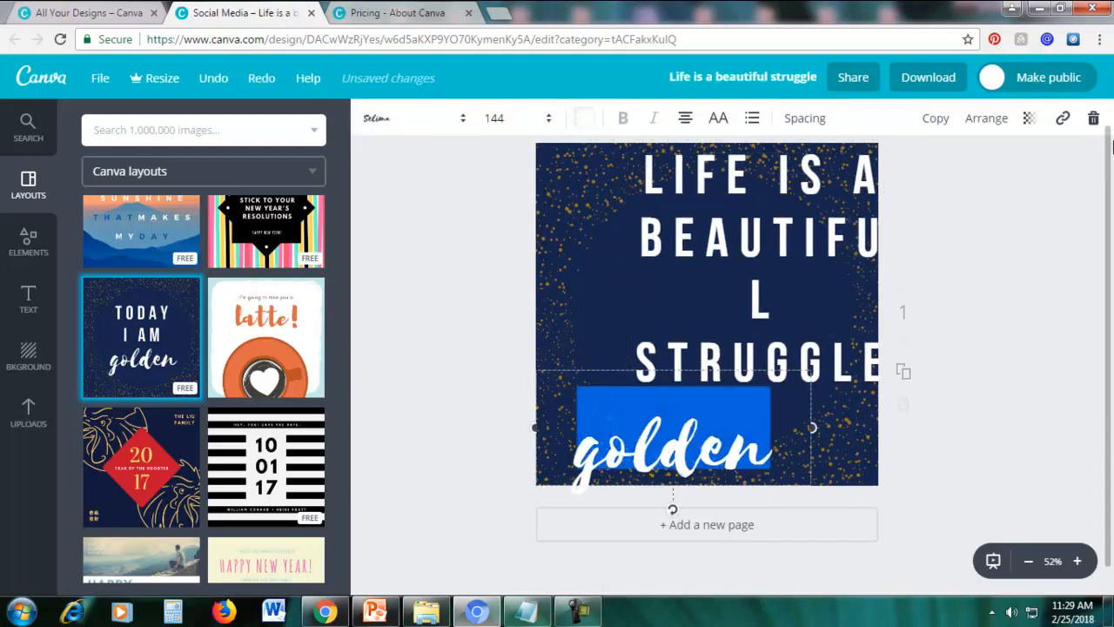
click(1093, 125)
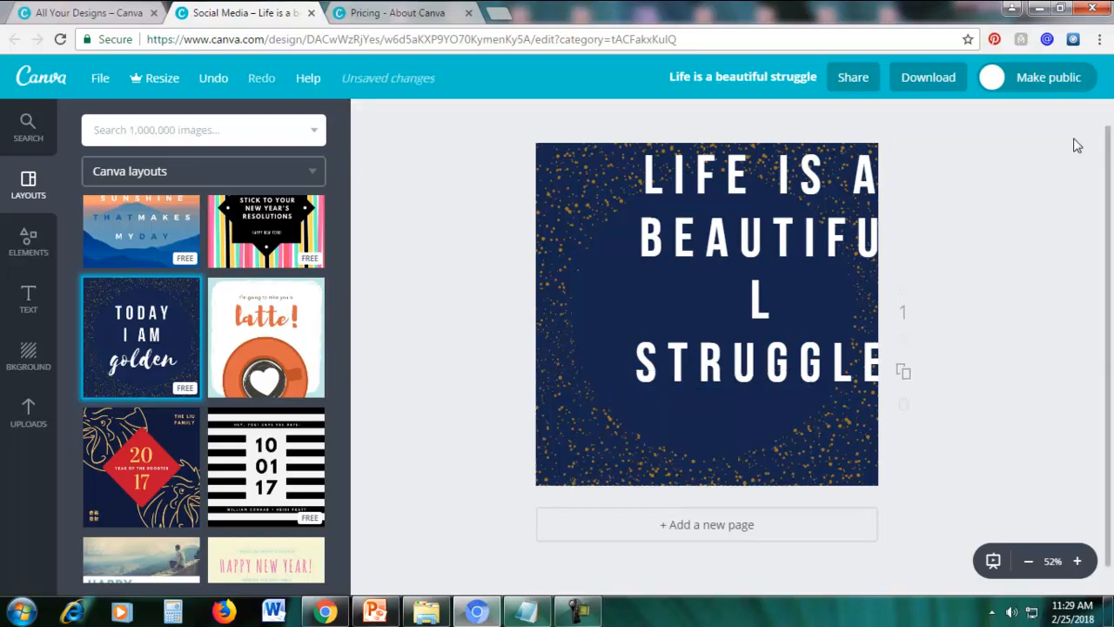
drag(772, 226, 722, 272)
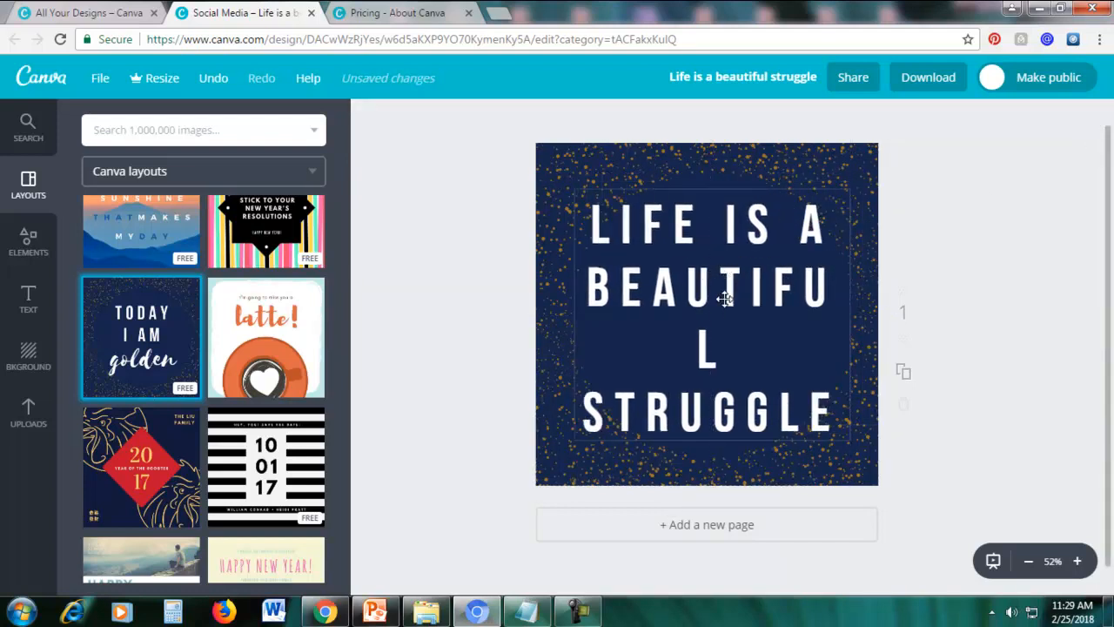
Set the quote's font size to 72 and move it down to the middle of the speckled circle.
click(662, 293)
click(594, 222)
drag(607, 224, 839, 418)
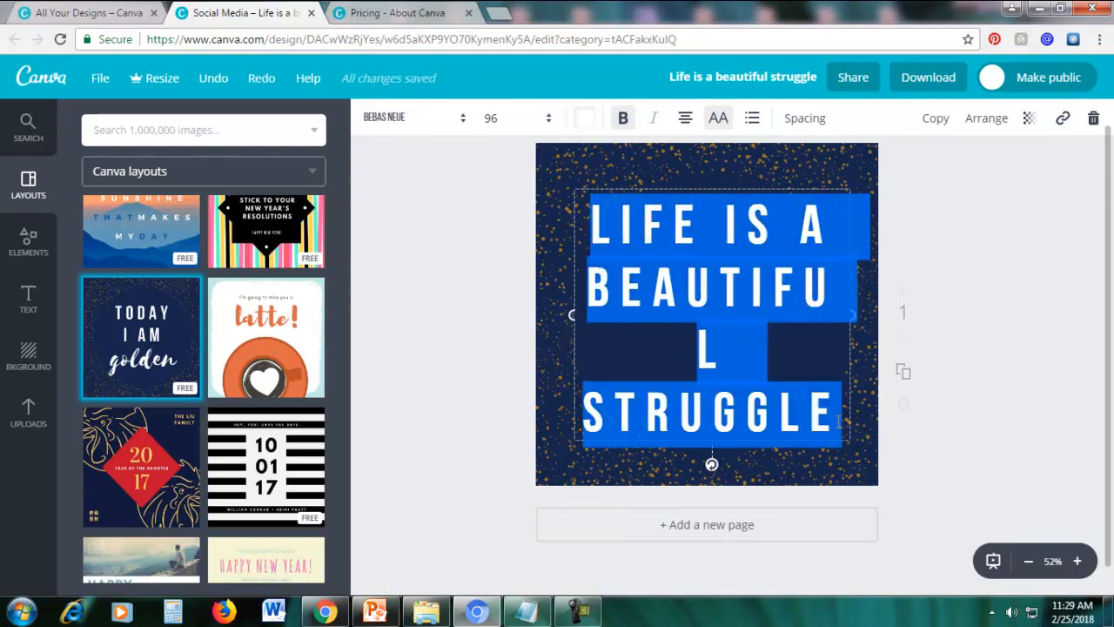
click(497, 118)
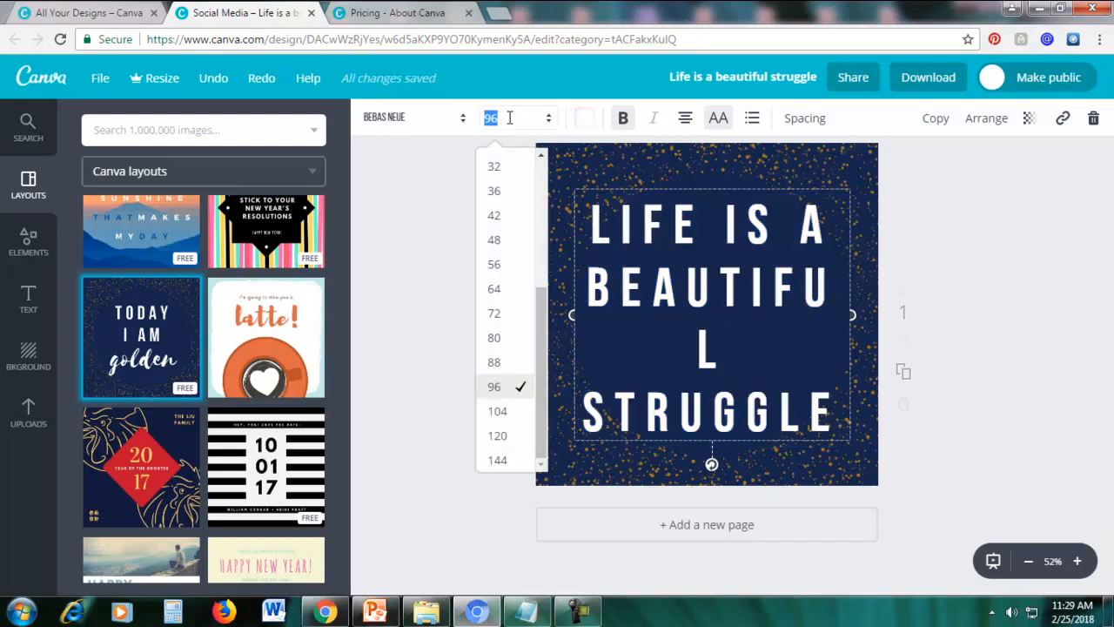
click(510, 319)
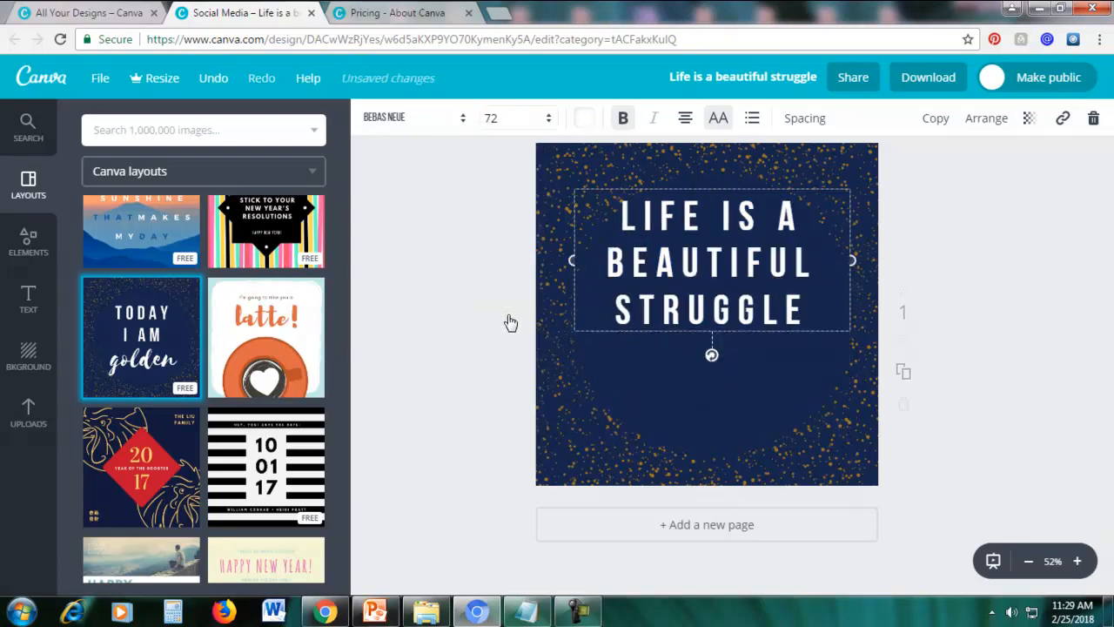
drag(687, 187, 689, 248)
click(1065, 236)
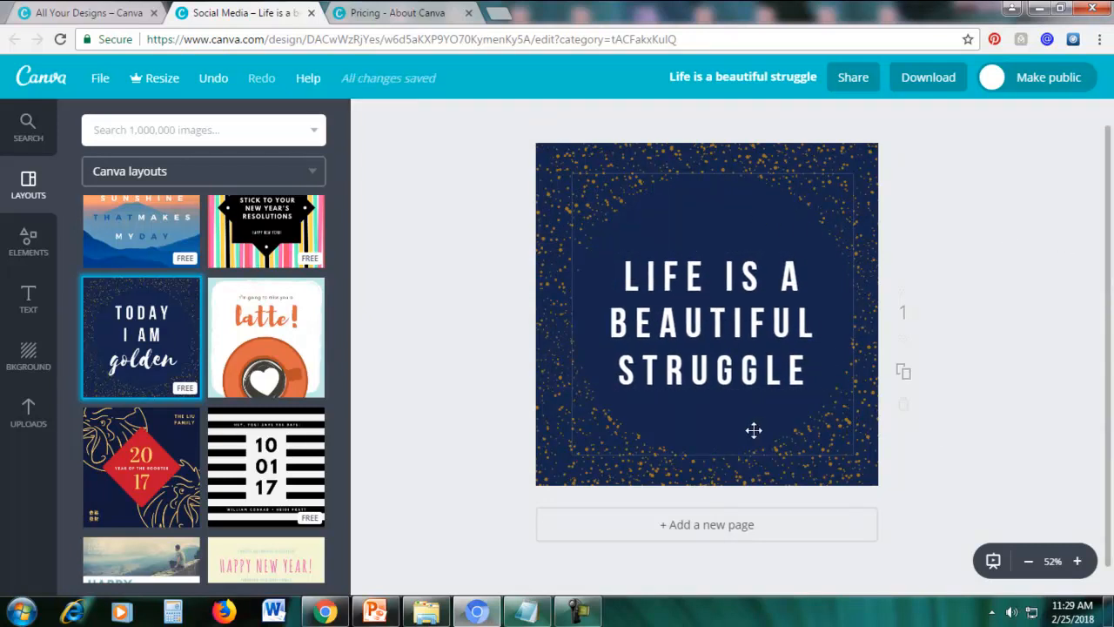
Recolour the gold speckle graphic around the quote to the yellow of the default palette.
click(711, 435)
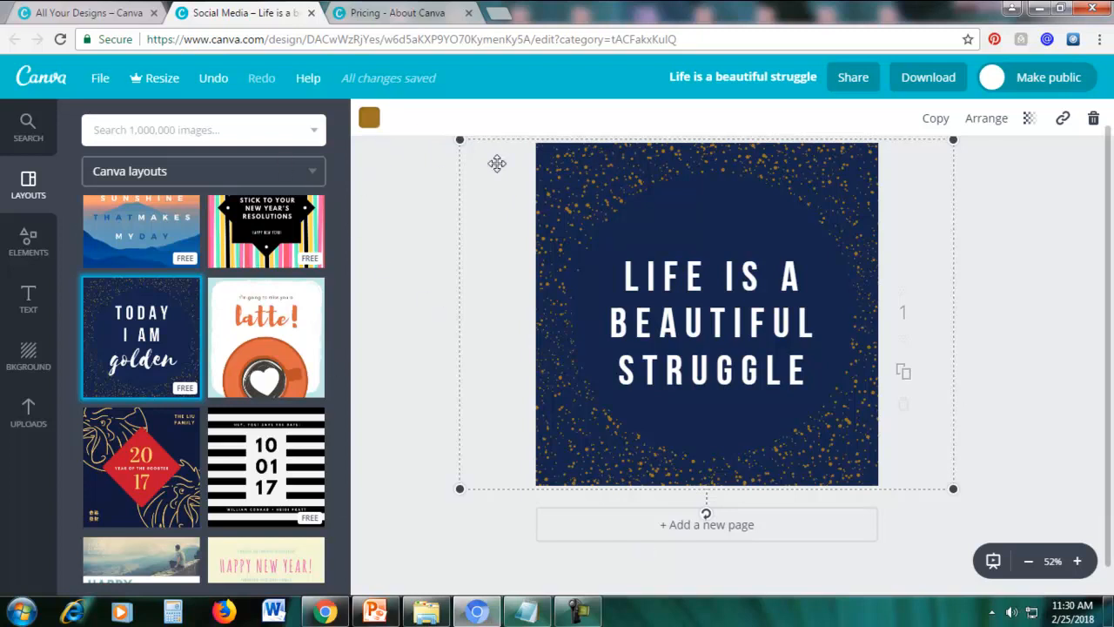
click(369, 120)
click(443, 263)
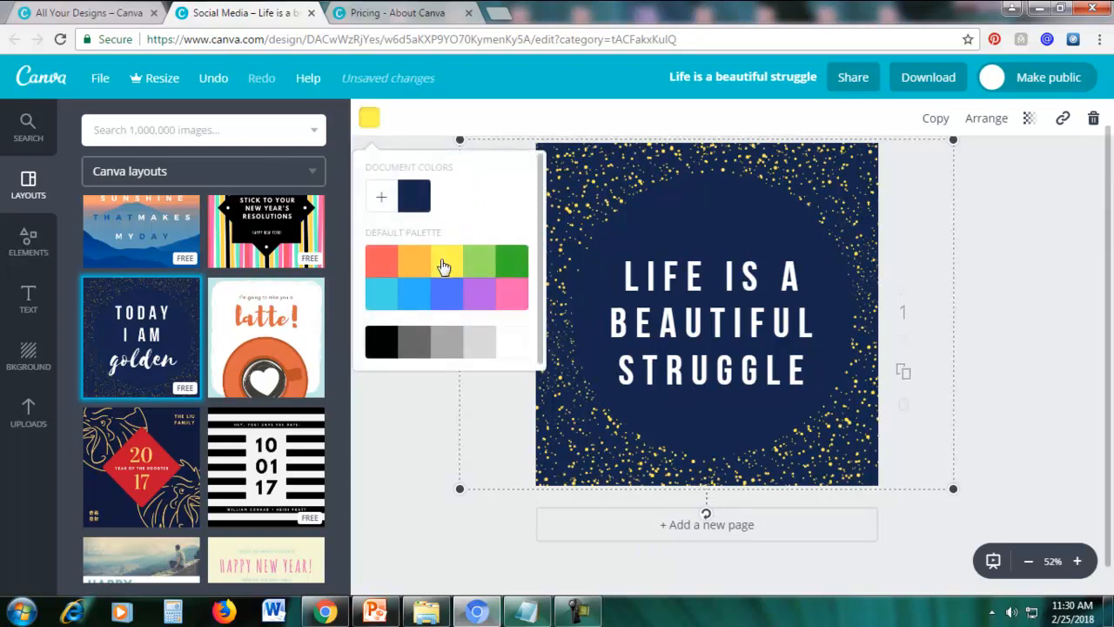
Try the default palette's pink and light blue and the custom pale green bee6af on the speckle graphic.
click(515, 296)
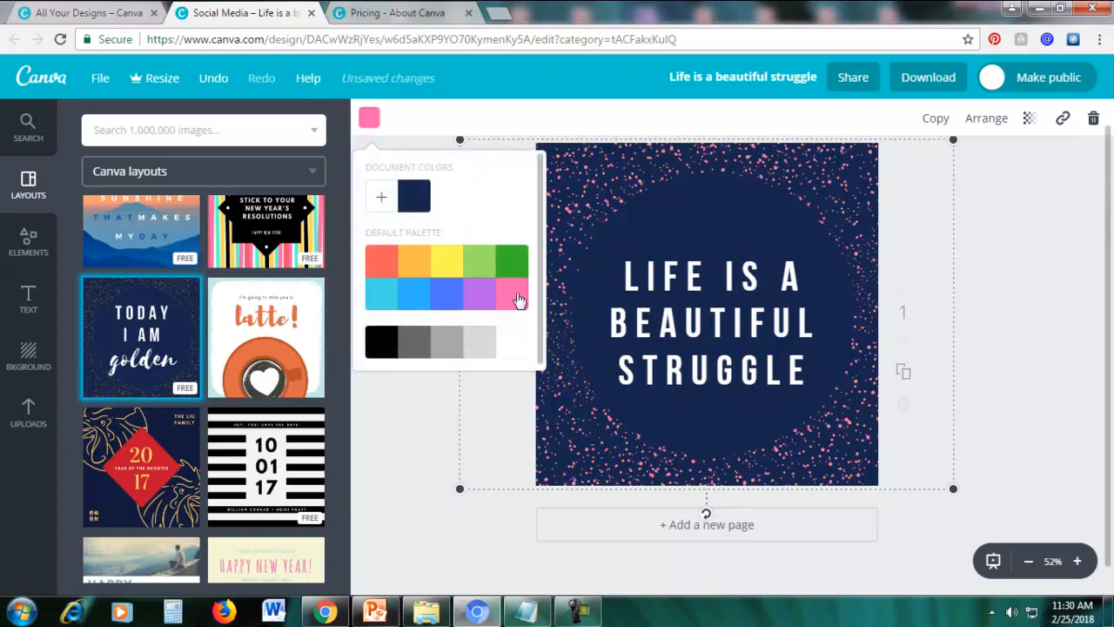
click(381, 298)
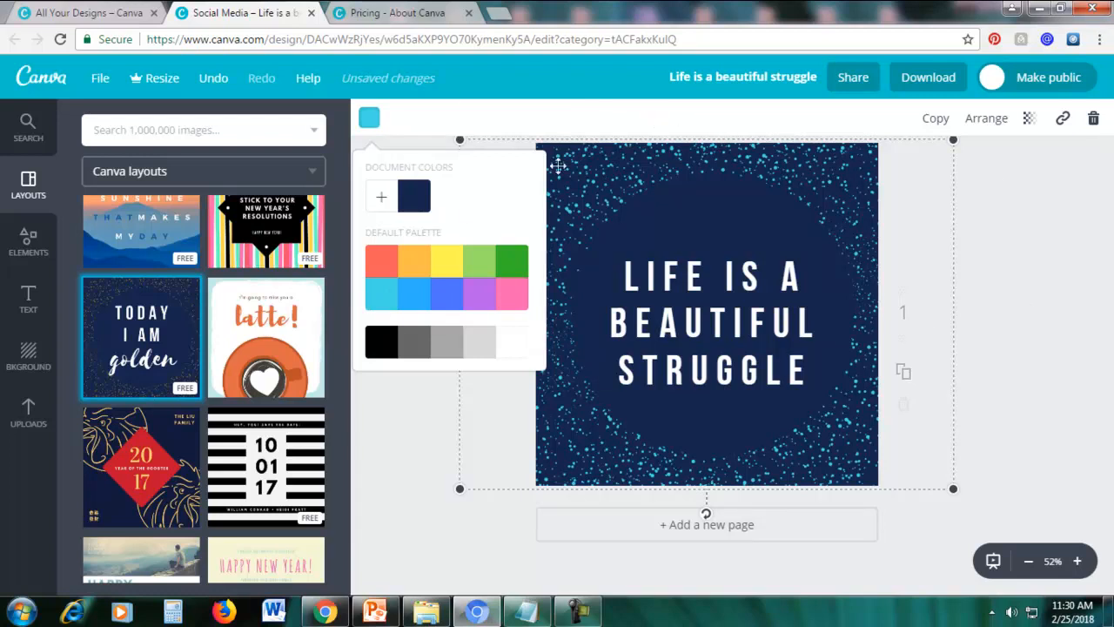
click(385, 202)
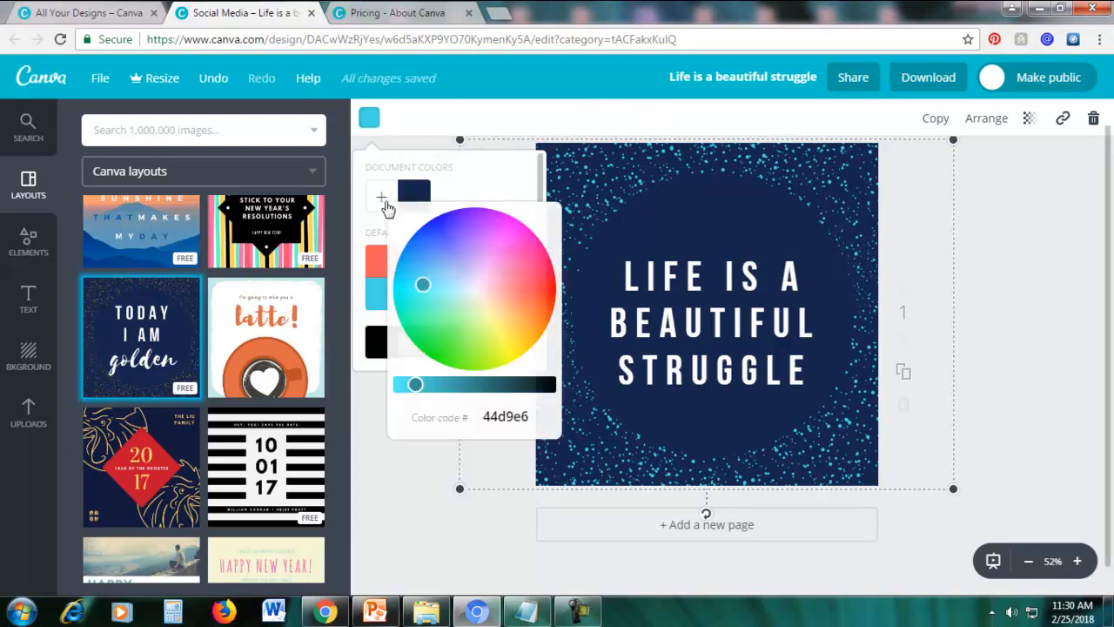
drag(429, 284, 470, 306)
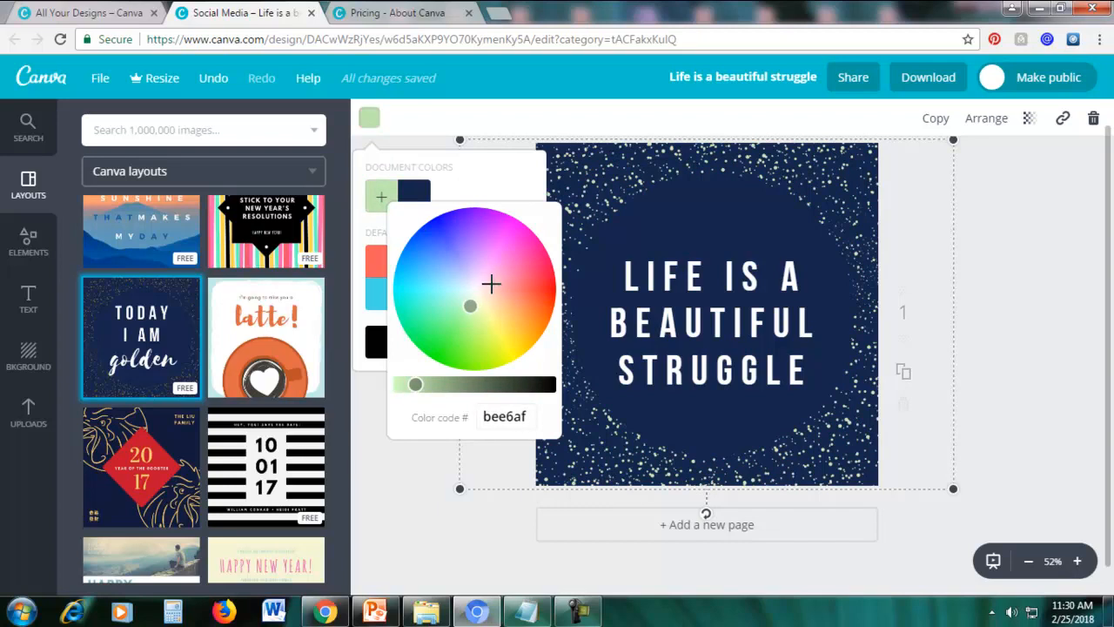
click(498, 417)
double_click(500, 417)
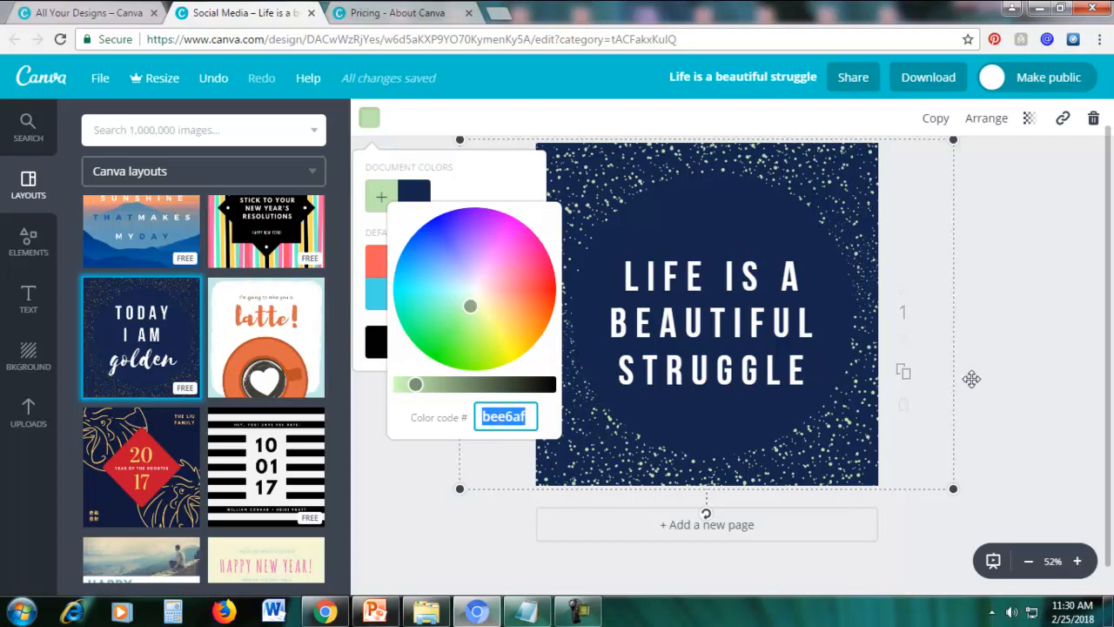
click(1026, 367)
Open google.com in a new browser tab and search for "color picker".
click(501, 12)
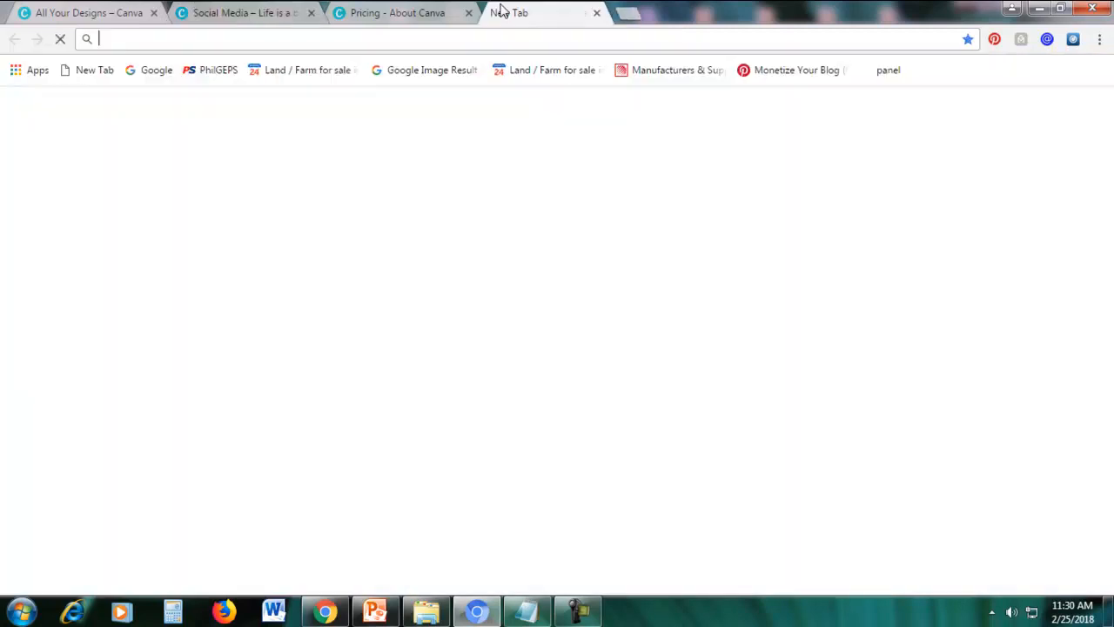
text(google.com)
key(Return)
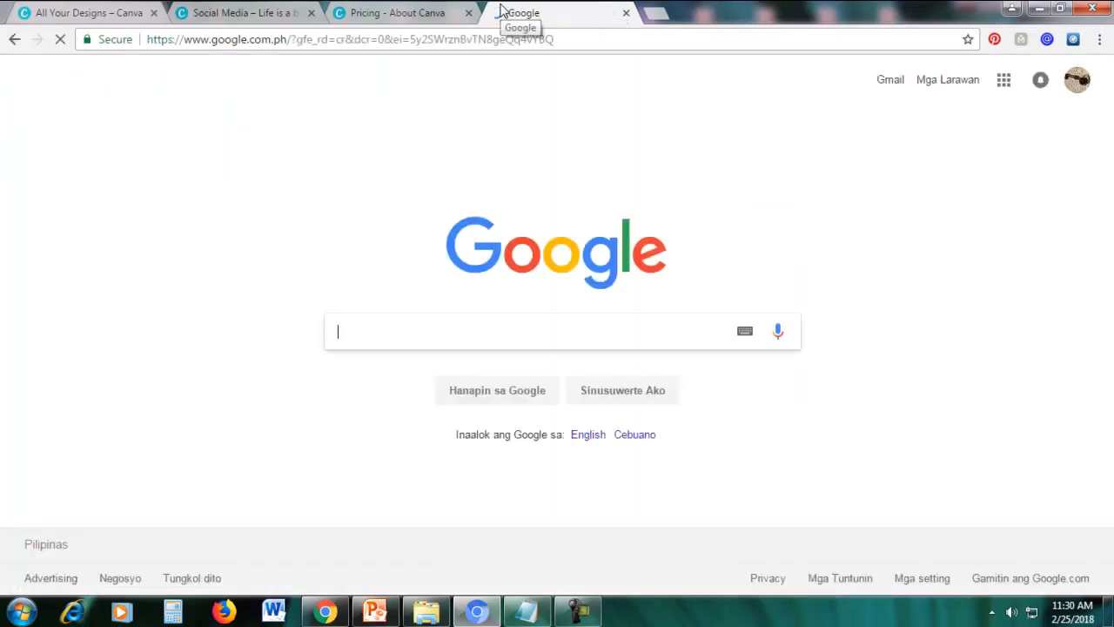
text(color picker)
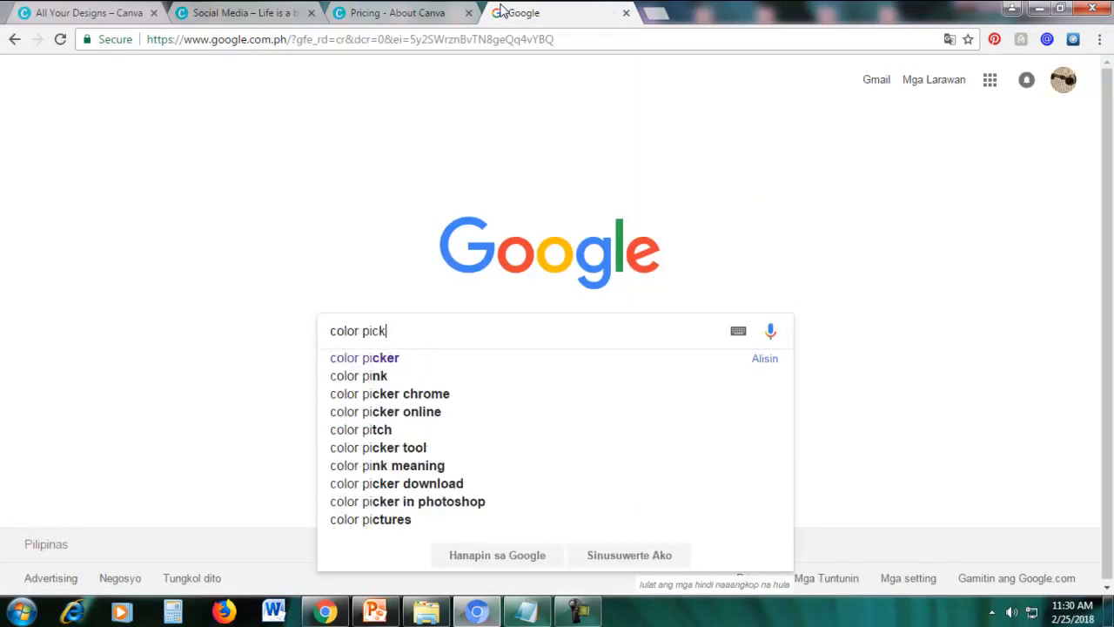
key(Return)
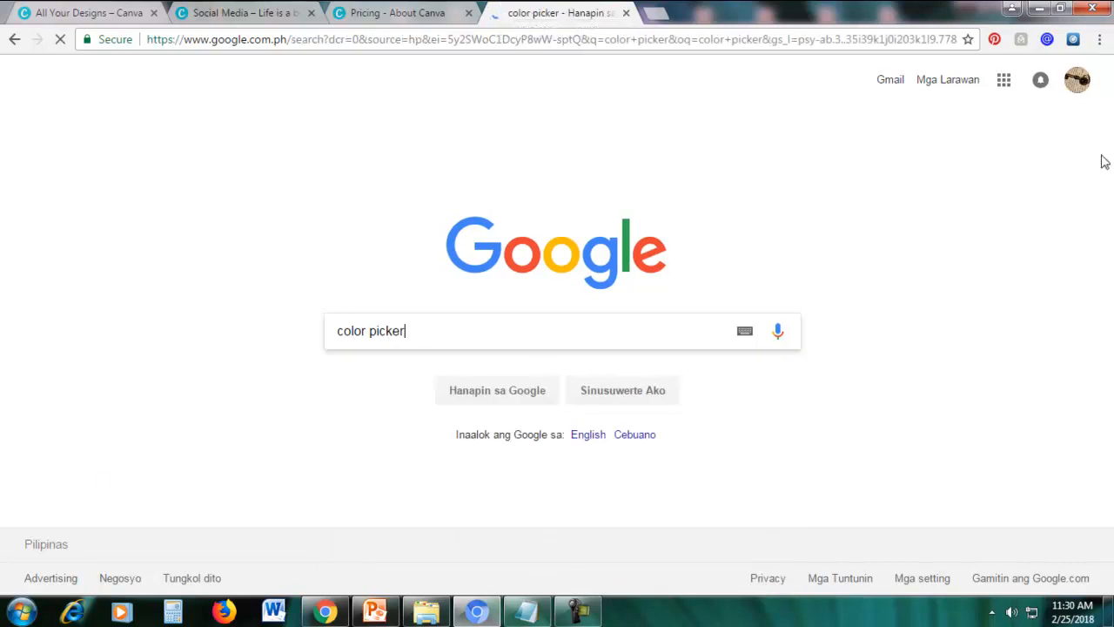
Open the HTML Color Picker page by W3Schools from the search results.
scroll(757, 324, down, 3)
scroll(746, 245, up, 3)
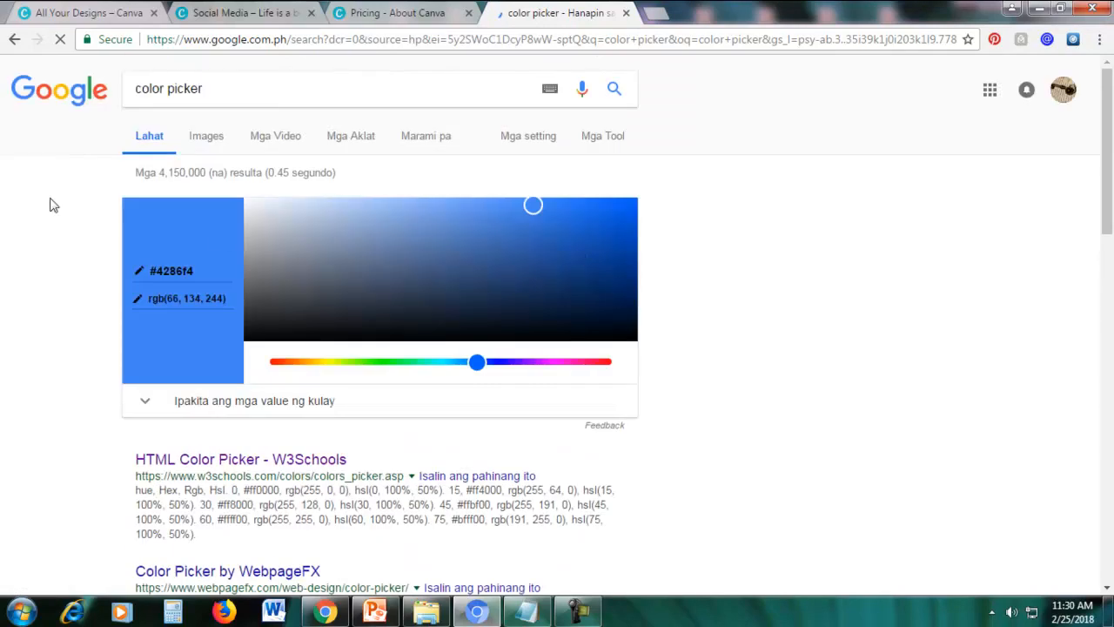
scroll(60, 352, down, 2)
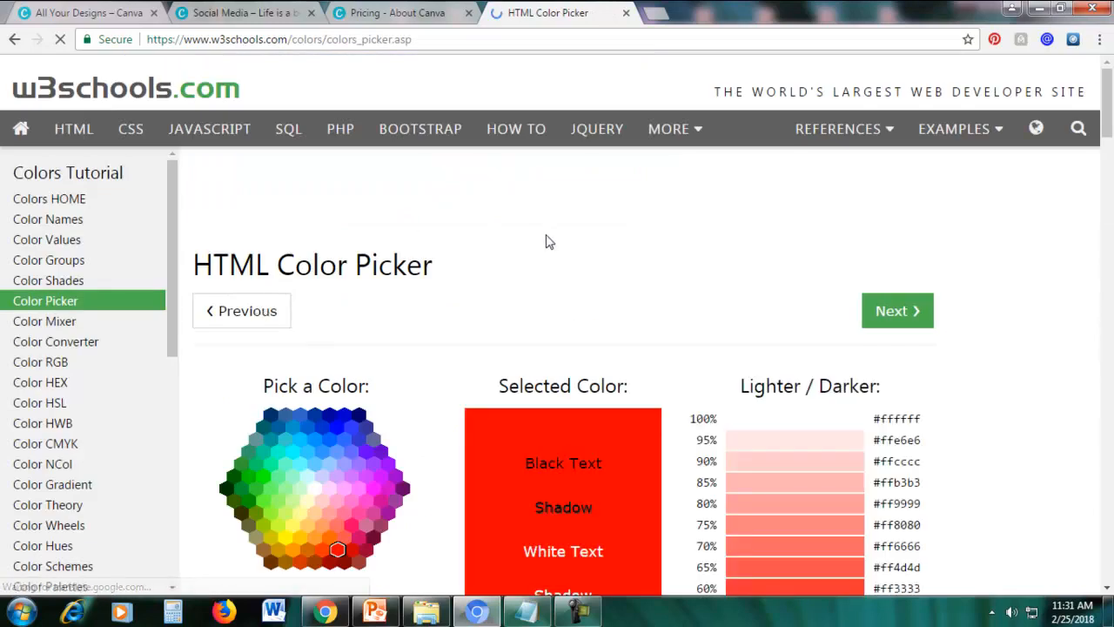
scroll(546, 242, down, 2)
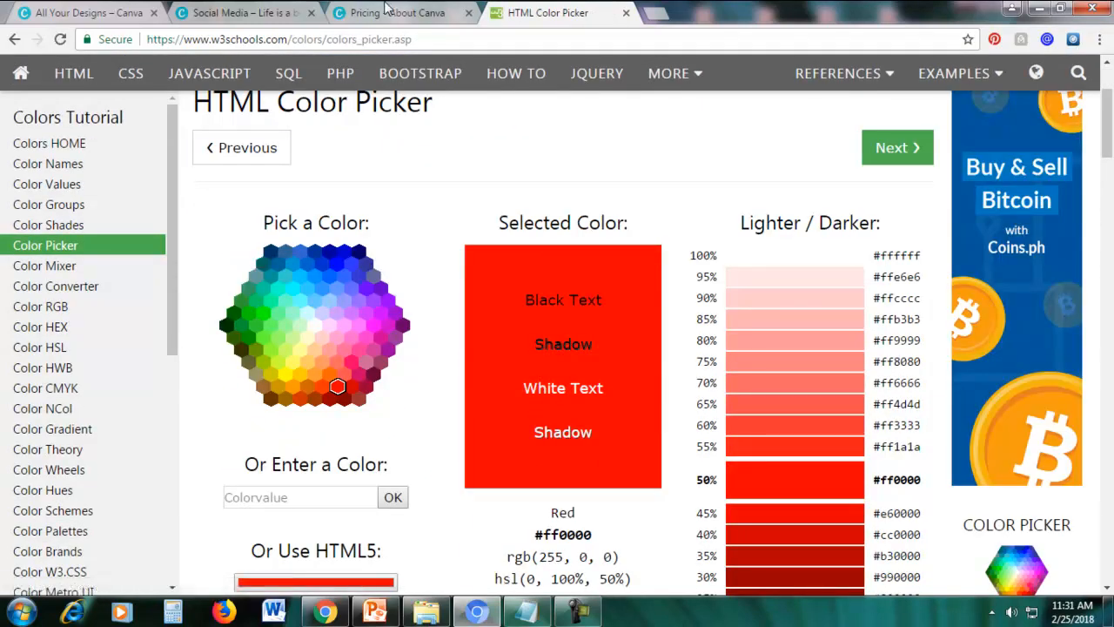
Return to the Canva design and give the speckle graphic the custom golden colour e6b326 from the colour wheel.
key(ctrl+shift+Tab)
click(284, 14)
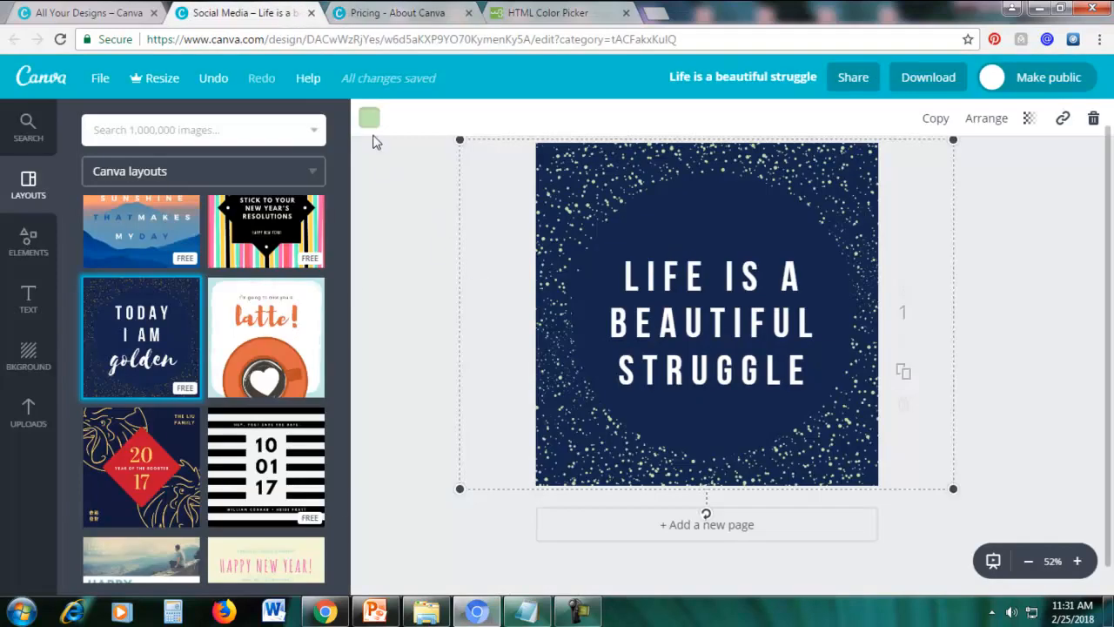
click(371, 119)
click(392, 201)
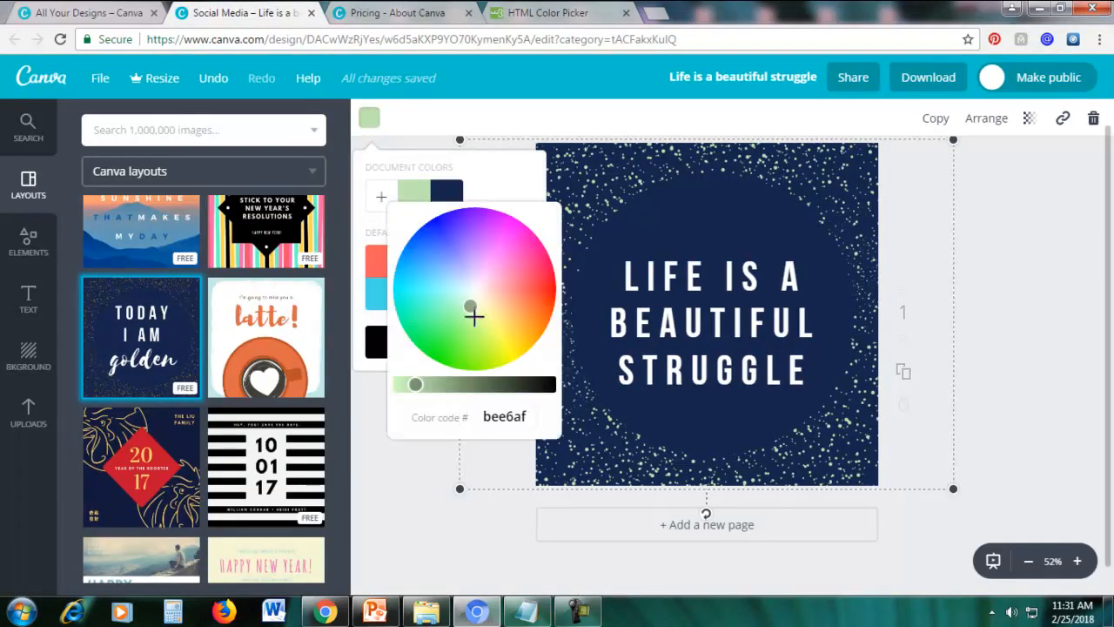
drag(470, 306, 517, 331)
Switch to the HTML Color Picker page, pick the light cyan #66ffff and highlight its hex code.
click(548, 12)
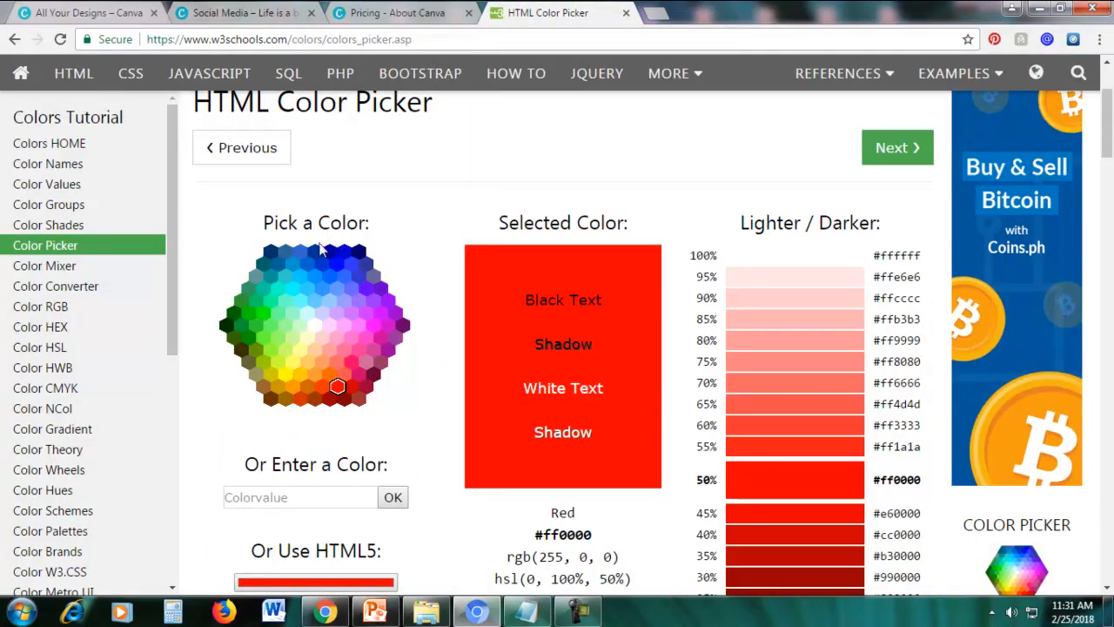
click(299, 305)
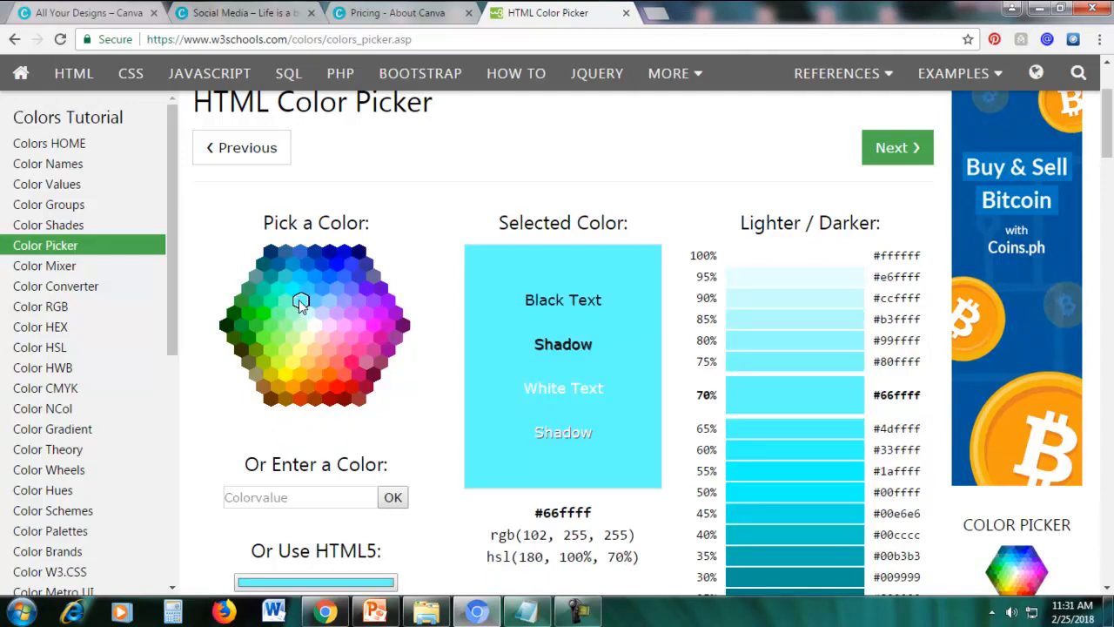
scroll(372, 323, down, 1)
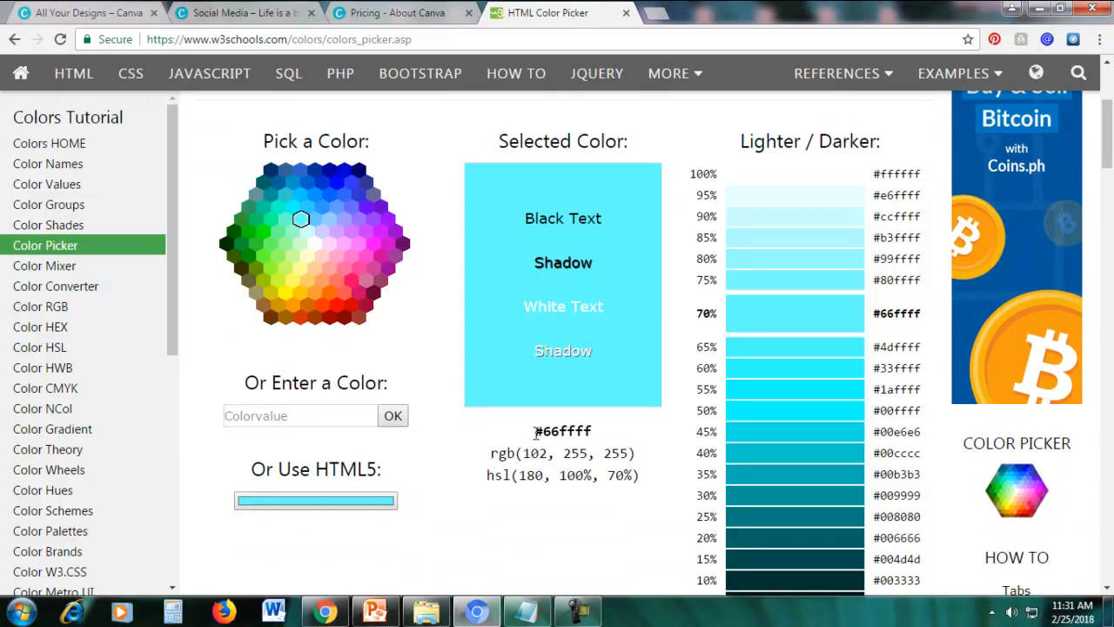
drag(548, 434, 589, 432)
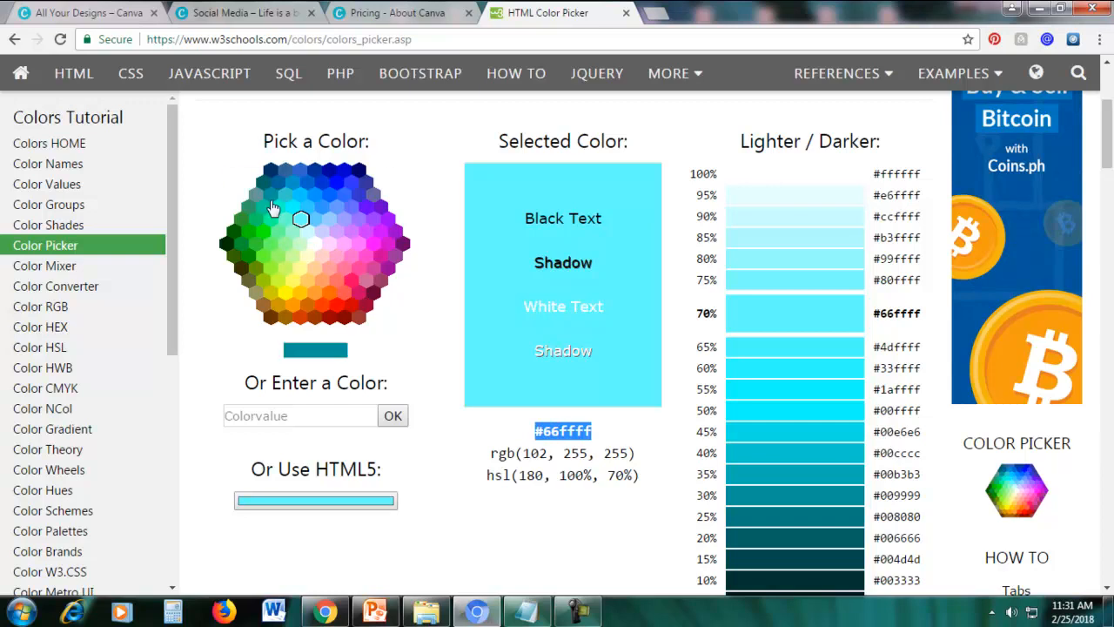
Try the light blue #99ccff swatch and reselect the light cyan #66ffff.
click(300, 220)
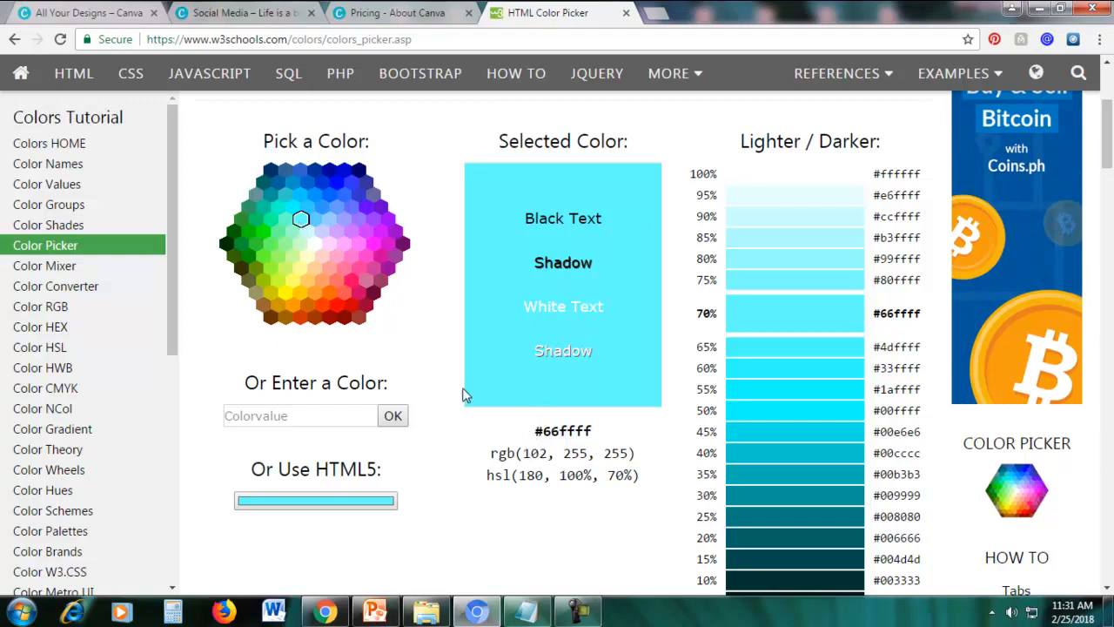
click(328, 221)
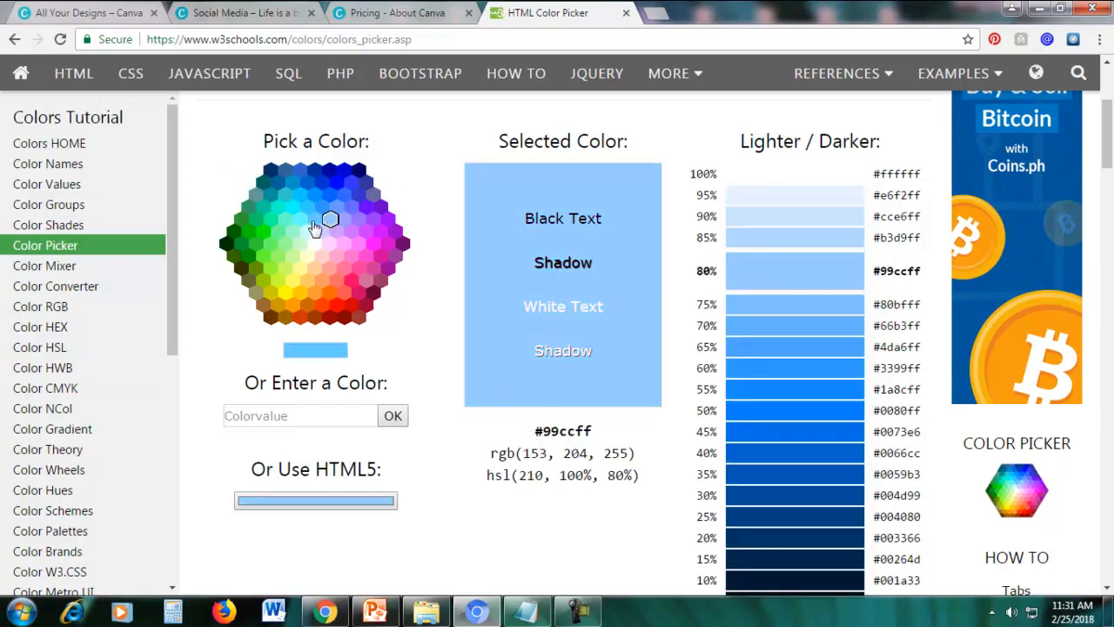
click(301, 221)
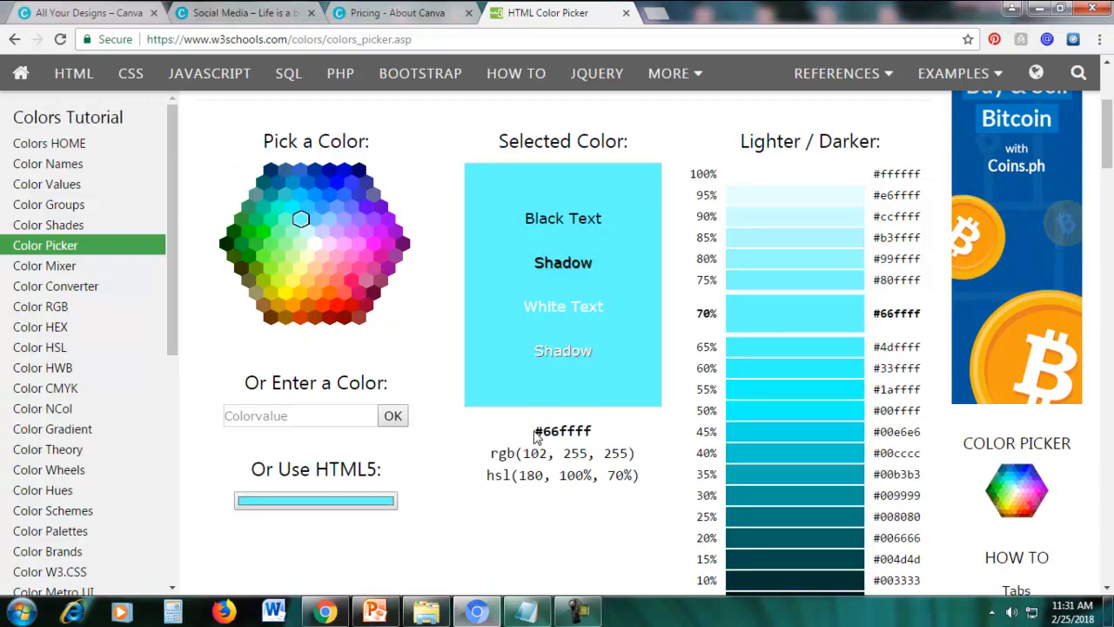
Copy the hex code #66ffff and apply it as the speckle graphic's colour in the Canva design.
drag(546, 431, 596, 432)
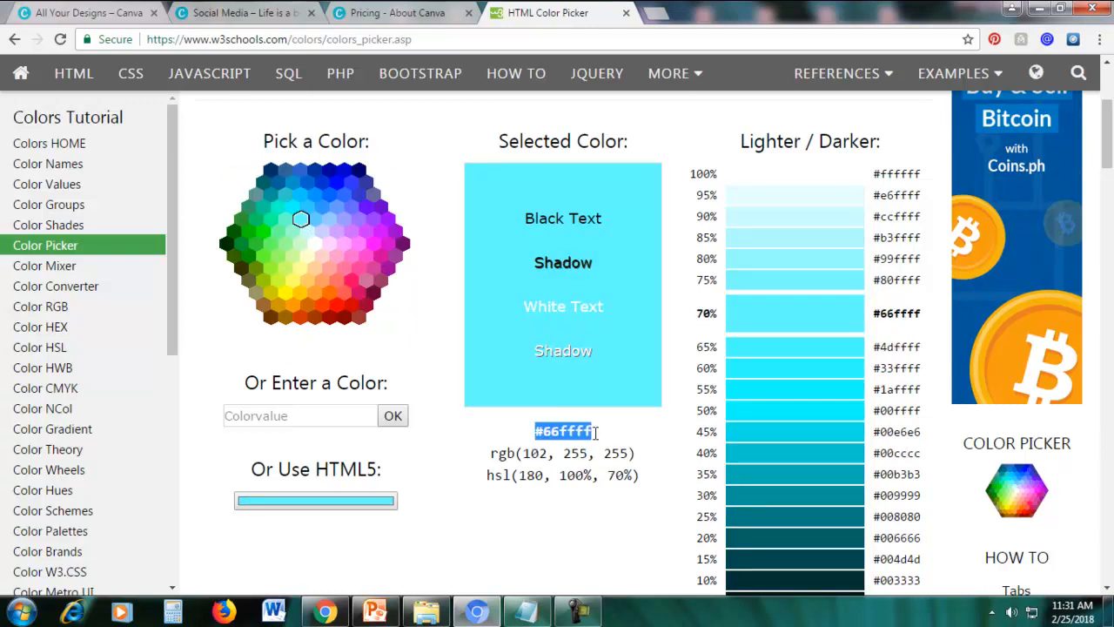
right_click(573, 440)
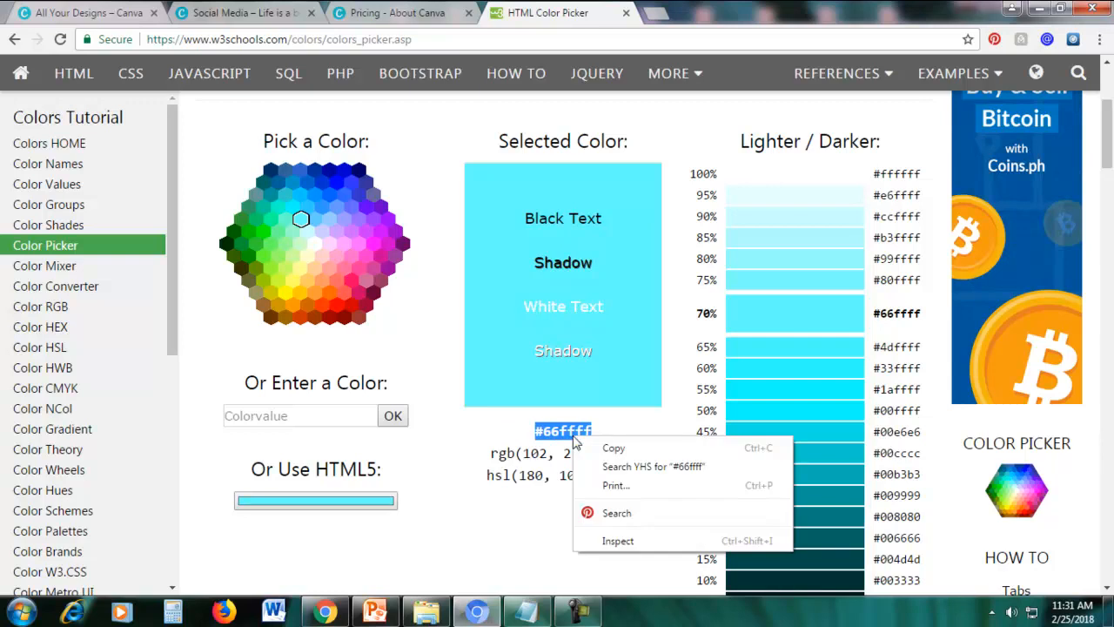
click(586, 447)
click(250, 8)
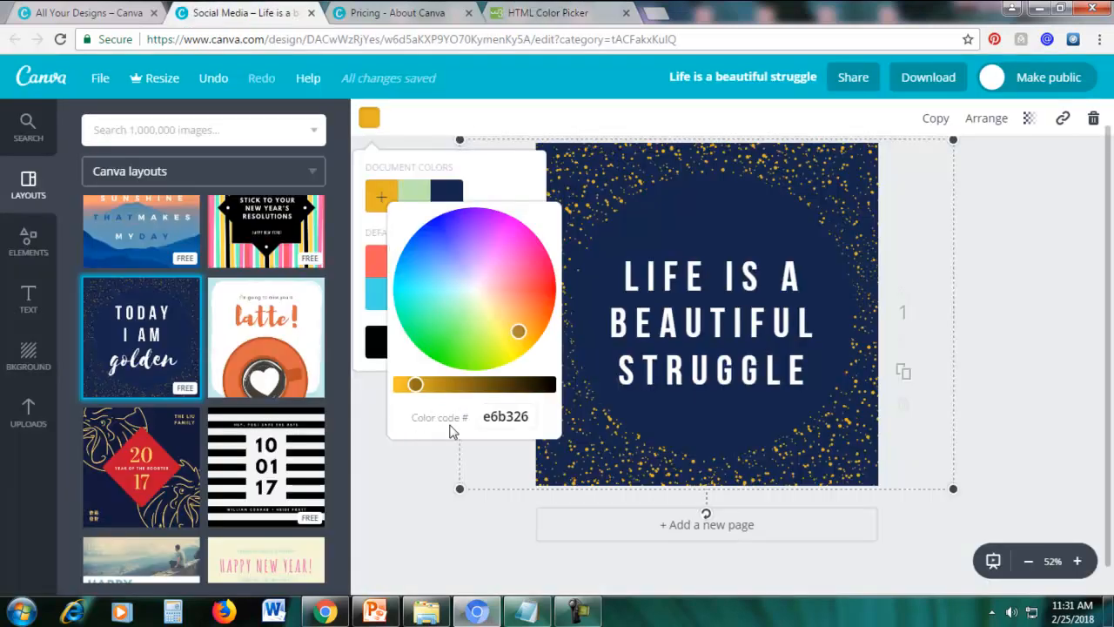
drag(485, 417, 554, 417)
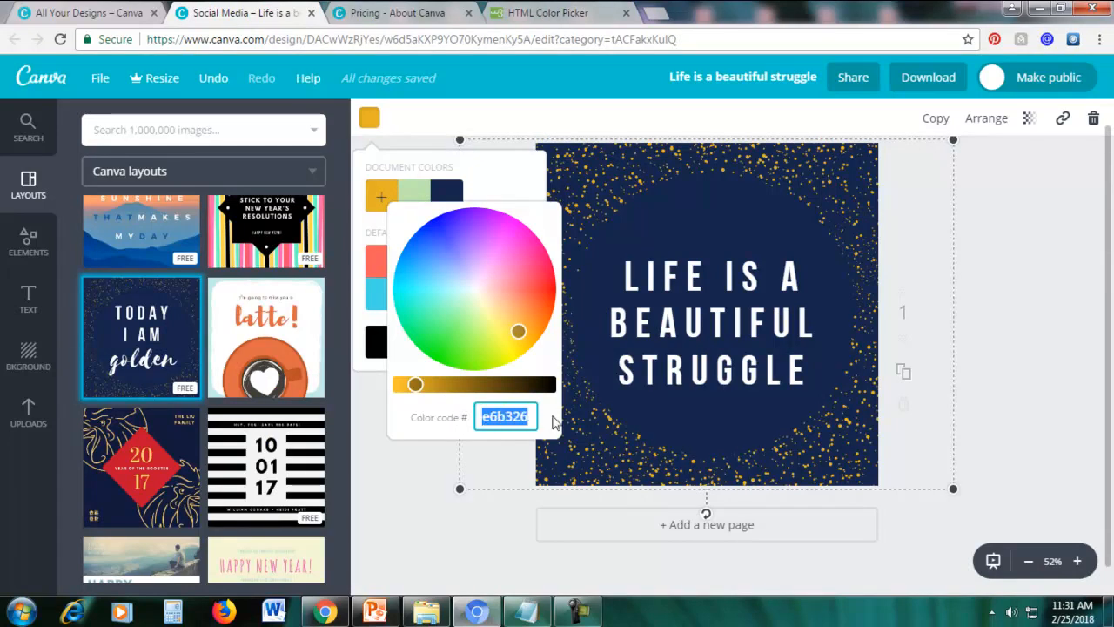
key(ctrl+v)
key(Return)
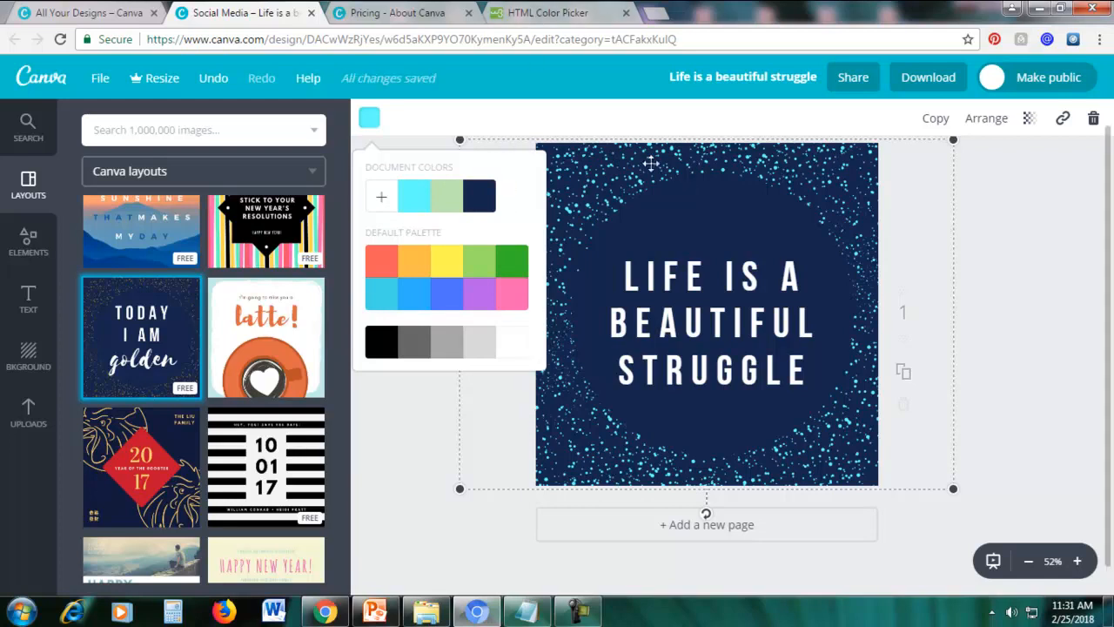
Switch to the HTML Color Picker page, pick the hot pink #ff0066 and copy its hex code.
click(561, 12)
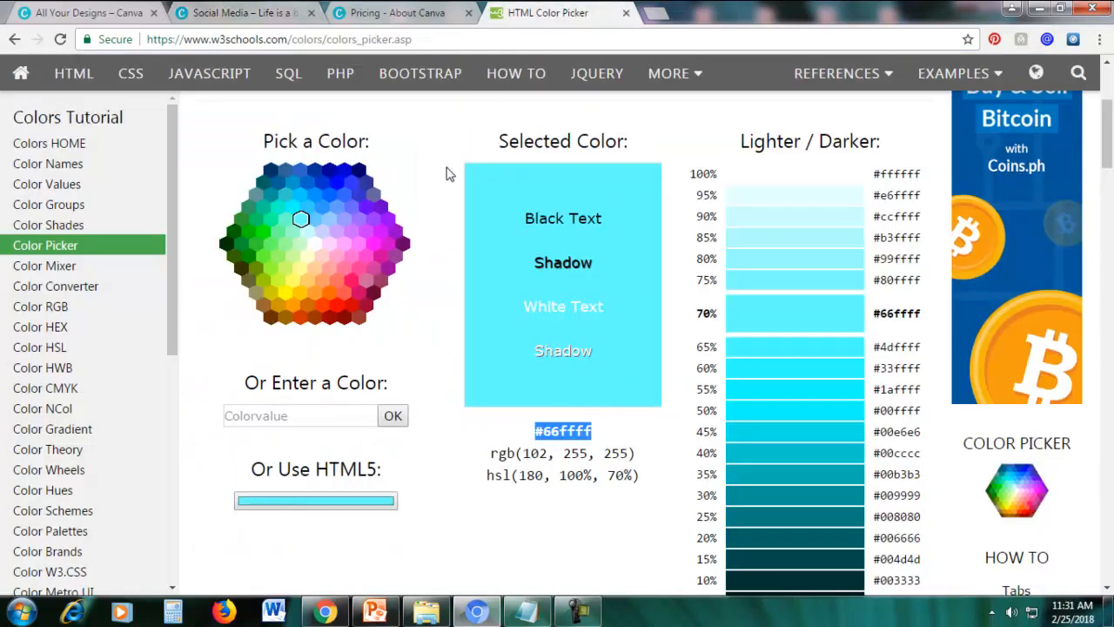
click(352, 279)
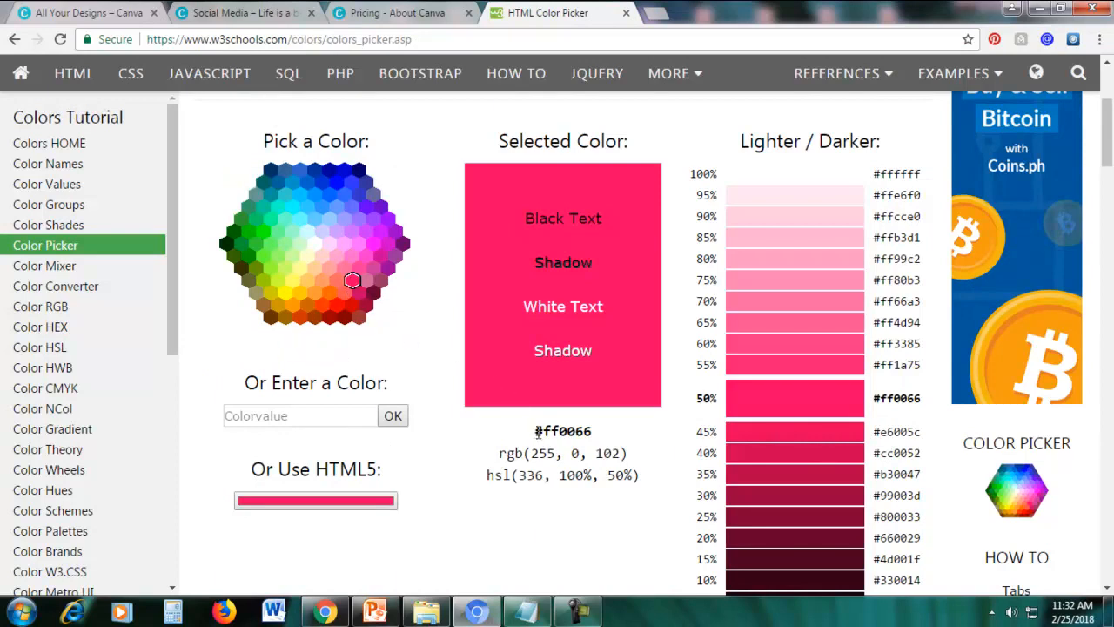
drag(536, 432, 615, 433)
right_click(575, 432)
click(601, 443)
Return to the Canva design and set the speckle graphic's custom colour code to ff0066.
click(277, 23)
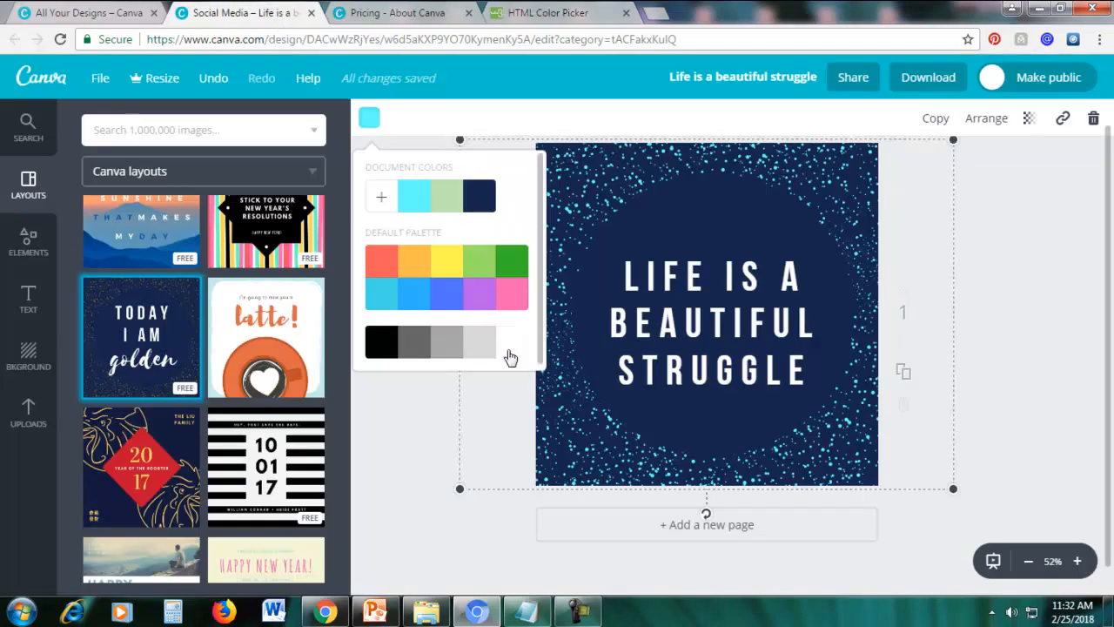
click(381, 200)
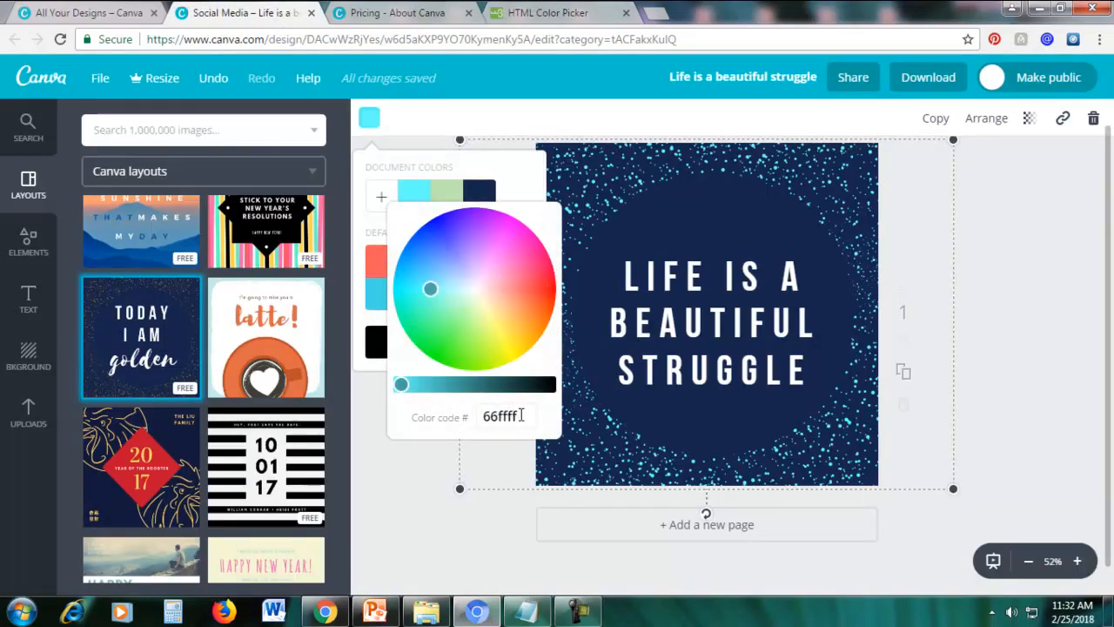
drag(521, 415, 475, 417)
text(ff0066)
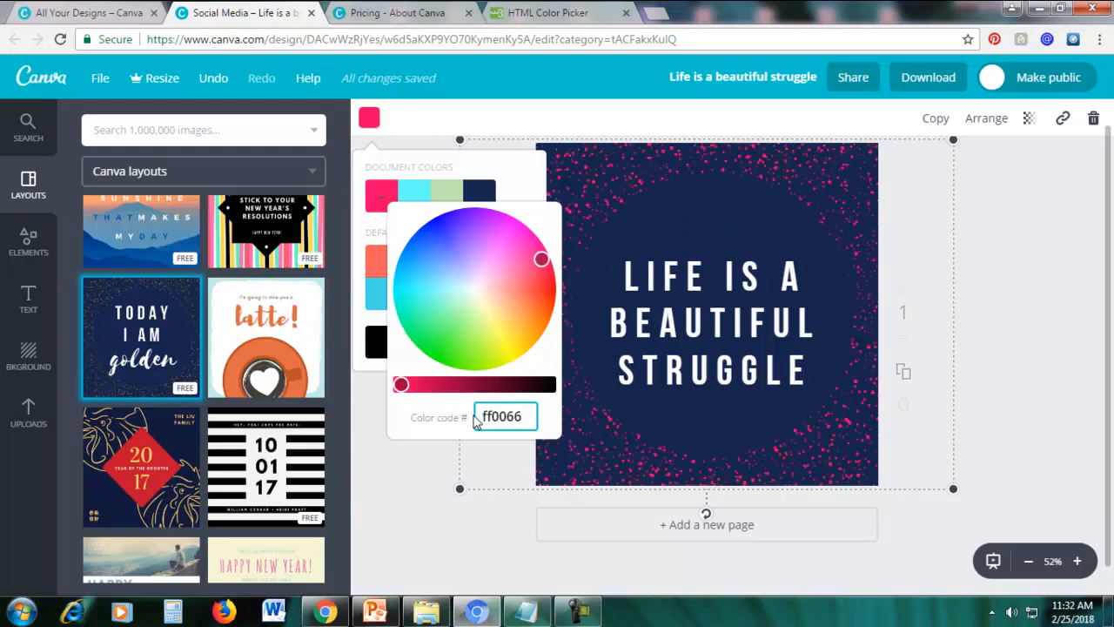
key(Return)
click(396, 472)
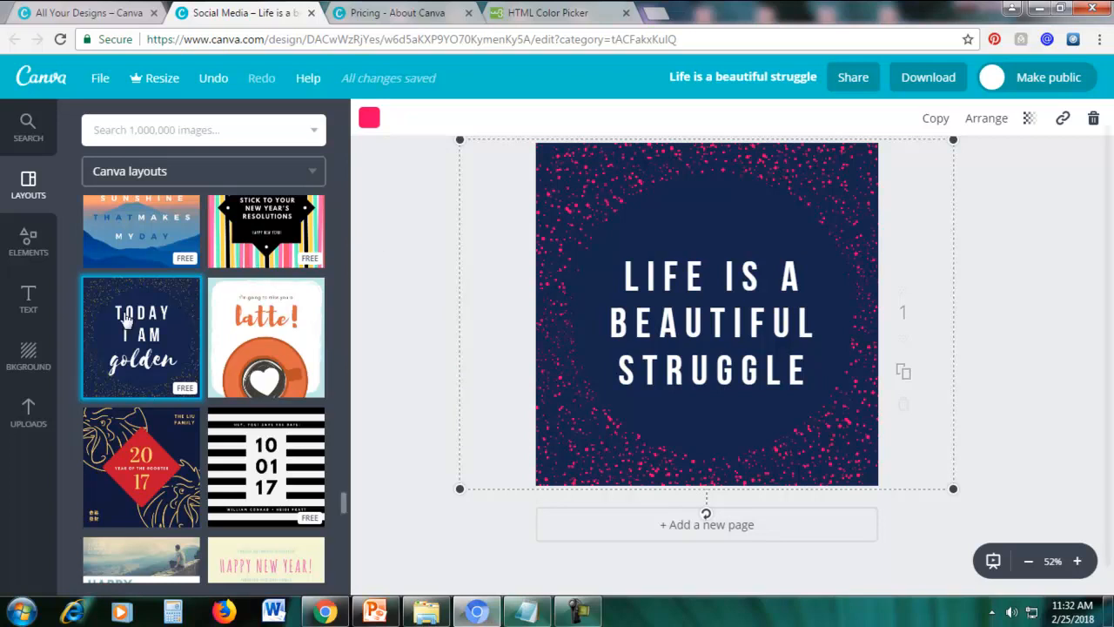
Try green, blue and pink from the default palette as the page background, and settle on purple.
click(26, 363)
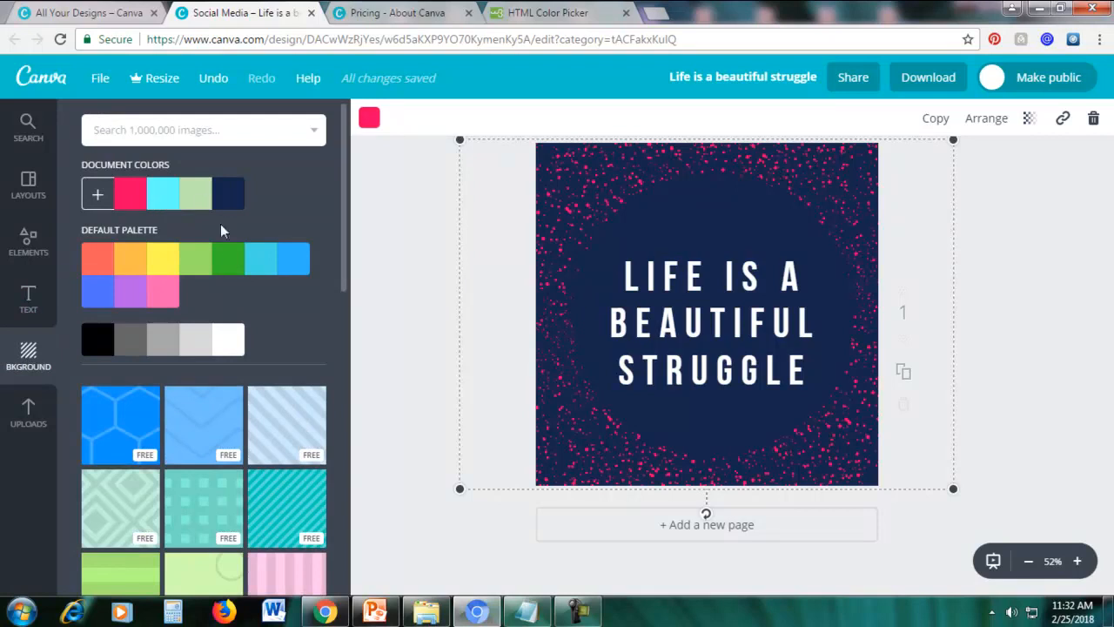
click(231, 261)
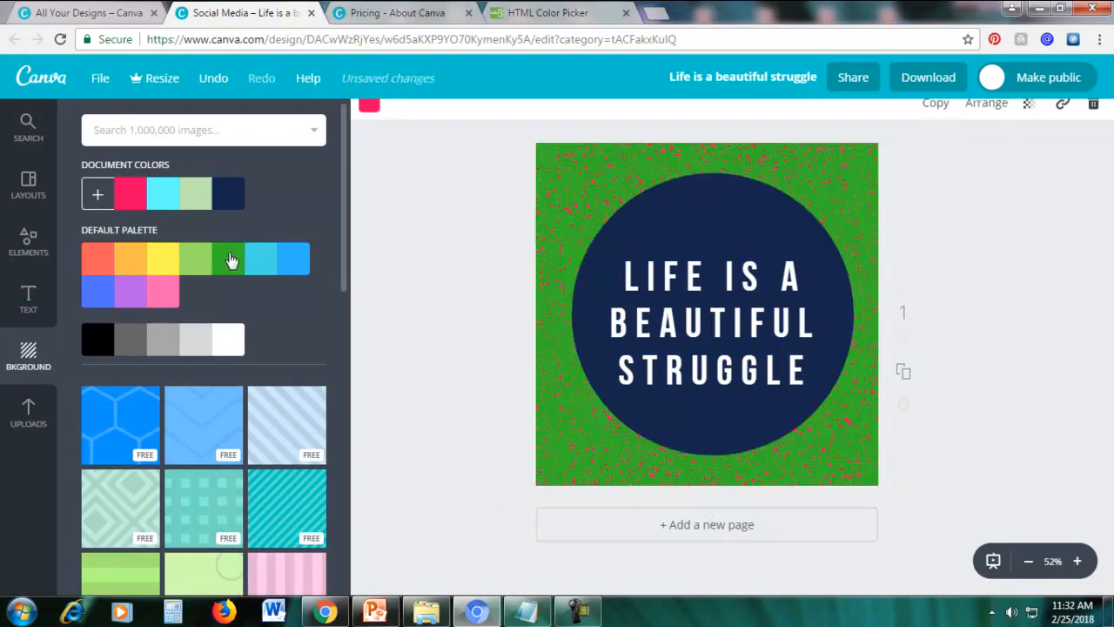
click(296, 262)
click(152, 297)
click(131, 298)
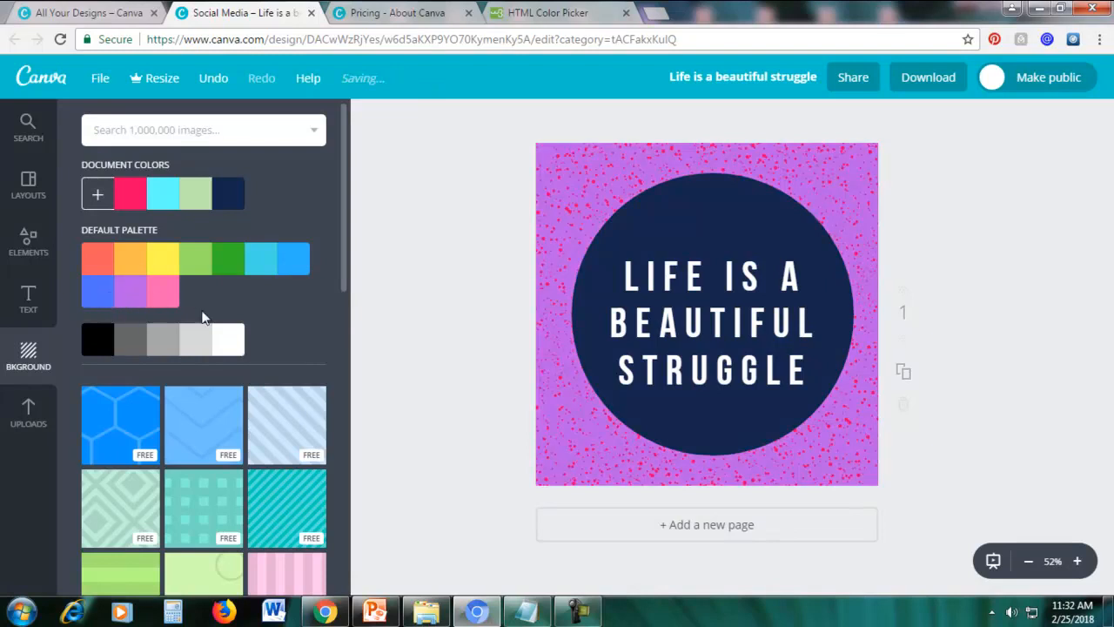
Try the free blue honeycomb pattern and the pale blue diagonal stripes as the page background.
scroll(250, 342, down, 3)
scroll(247, 343, up, 1)
scroll(246, 343, up, 2)
scroll(246, 346, down, 3)
scroll(246, 347, up, 2)
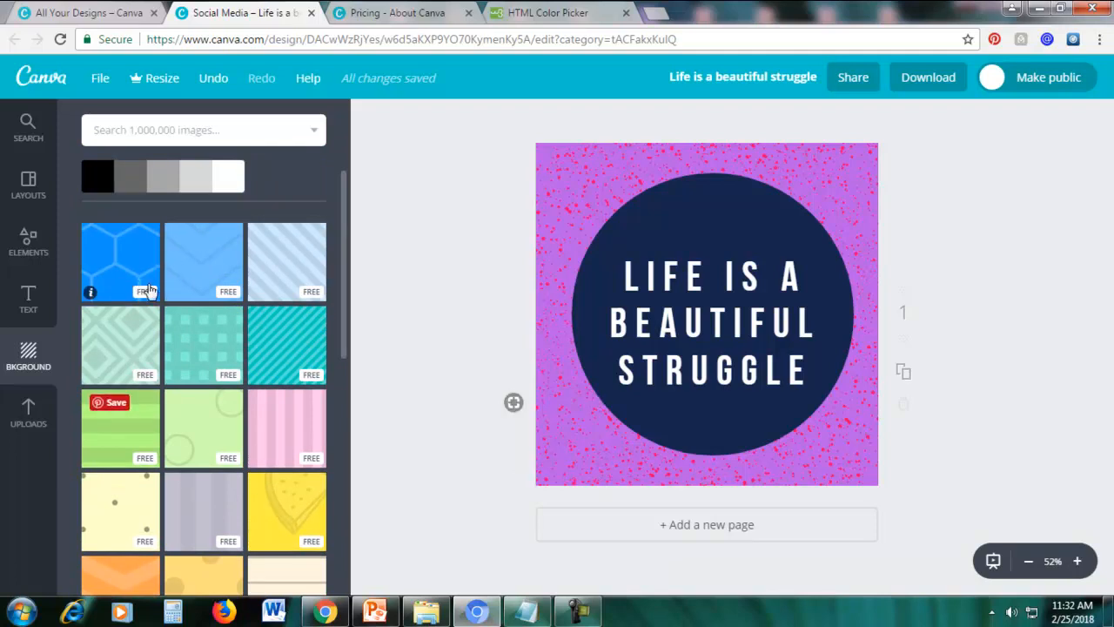
scroll(179, 291, up, 1)
scroll(183, 299, up, 1)
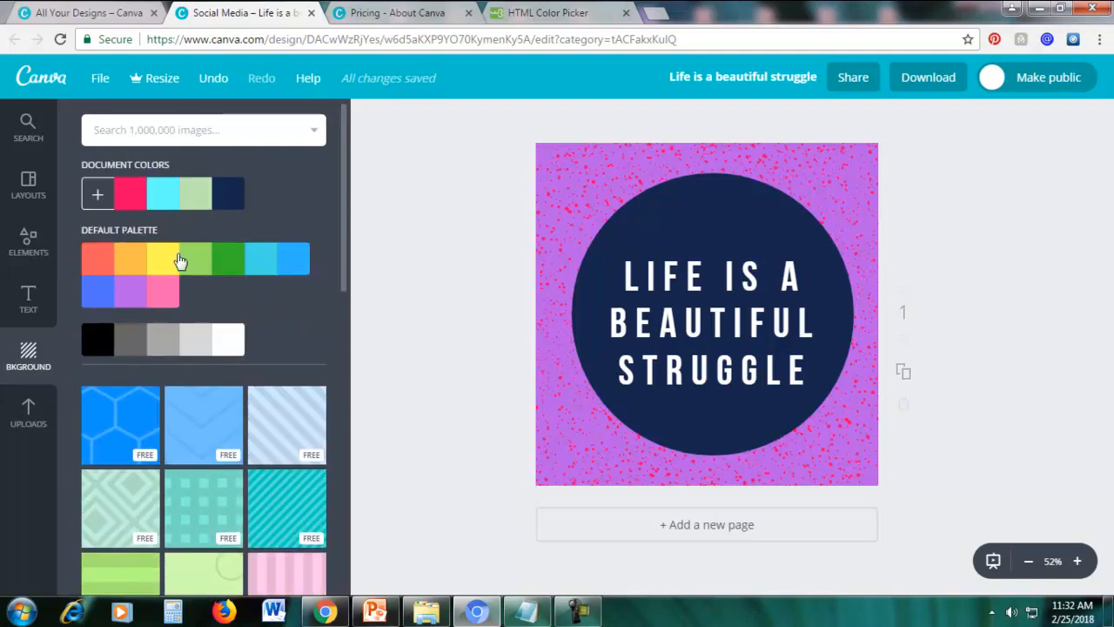
scroll(178, 270, down, 2)
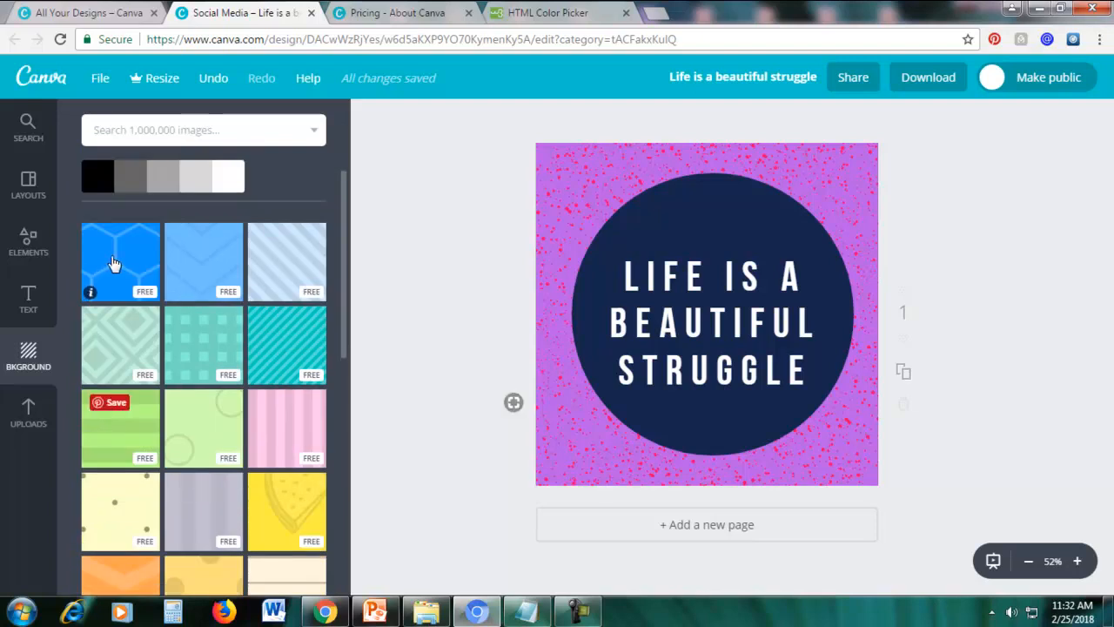
click(117, 263)
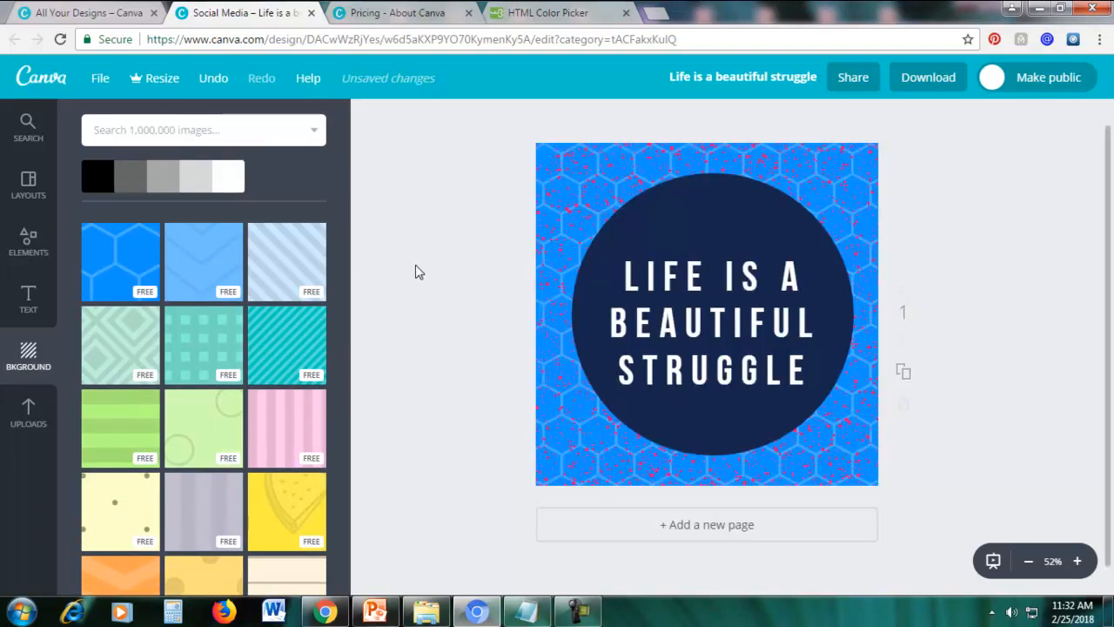
click(264, 269)
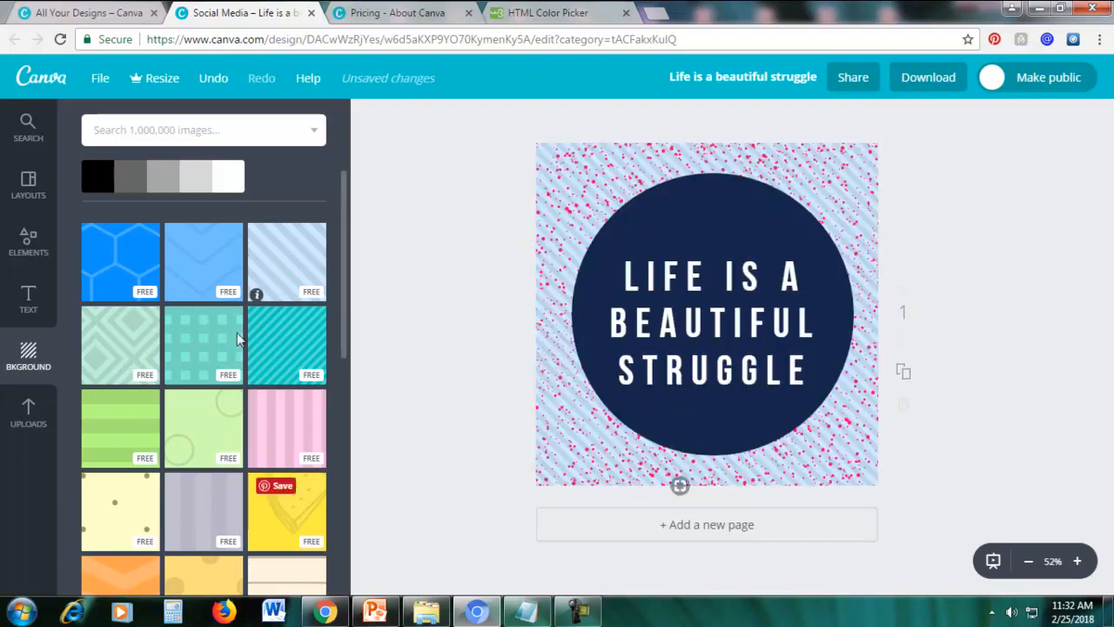
Try the free hot pink pattern and the lighter pink geometric pattern as the page background.
scroll(125, 396, down, 1)
scroll(126, 388, down, 2)
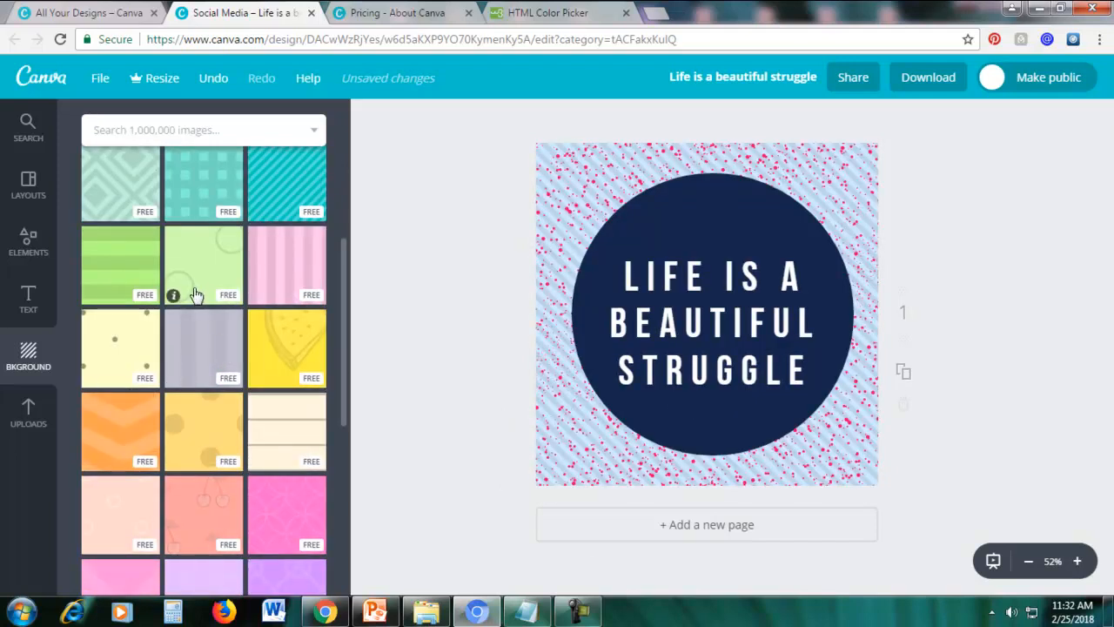
scroll(222, 426, down, 6)
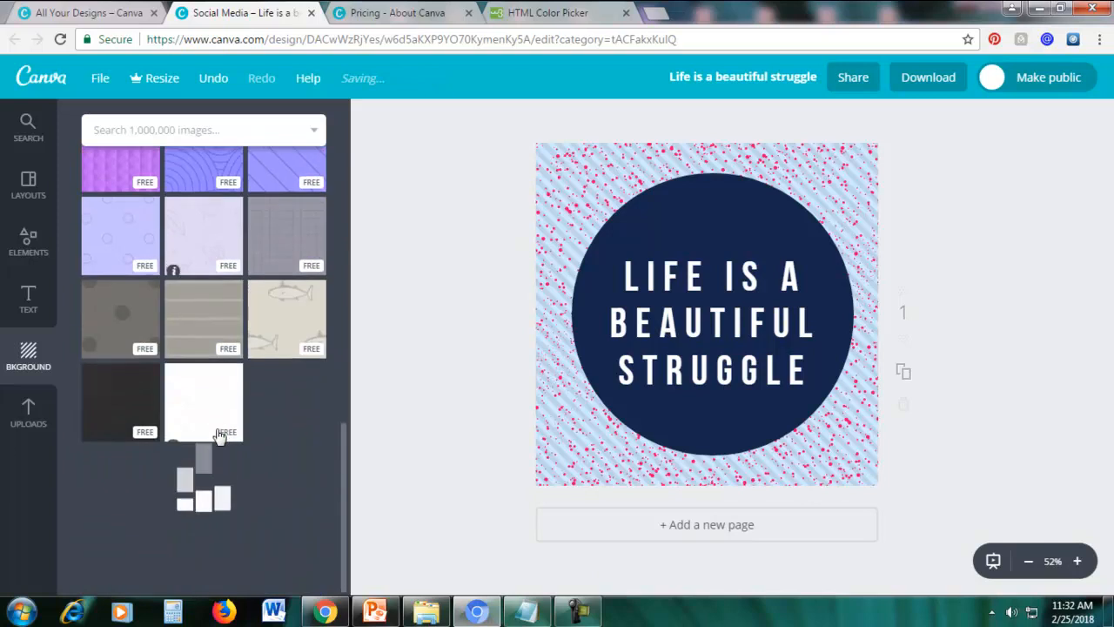
scroll(245, 431, down, 3)
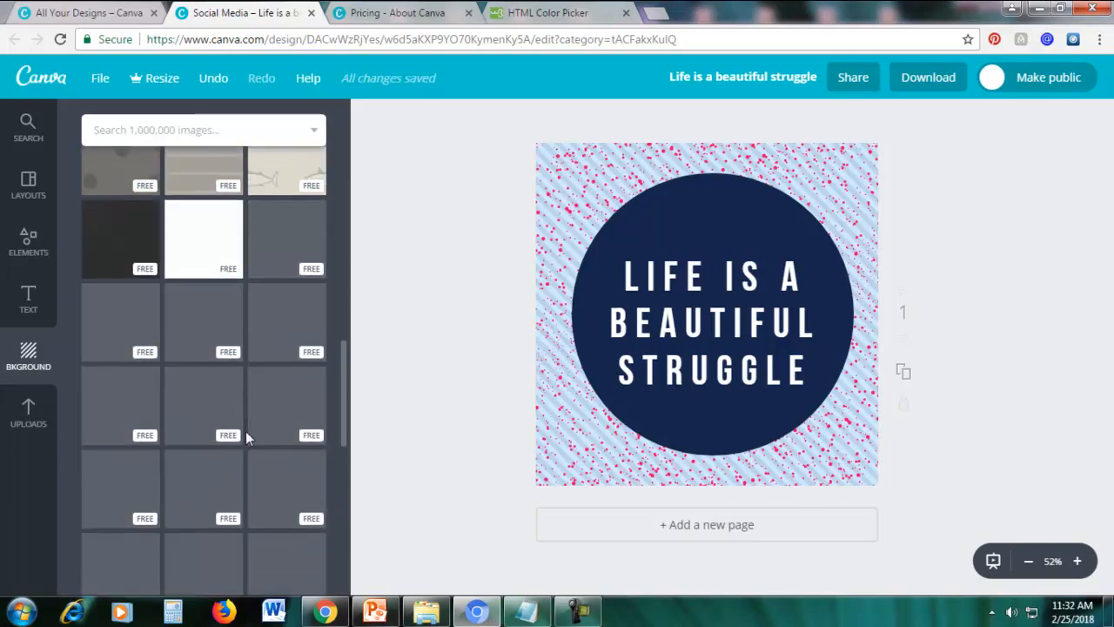
scroll(209, 364, up, 3)
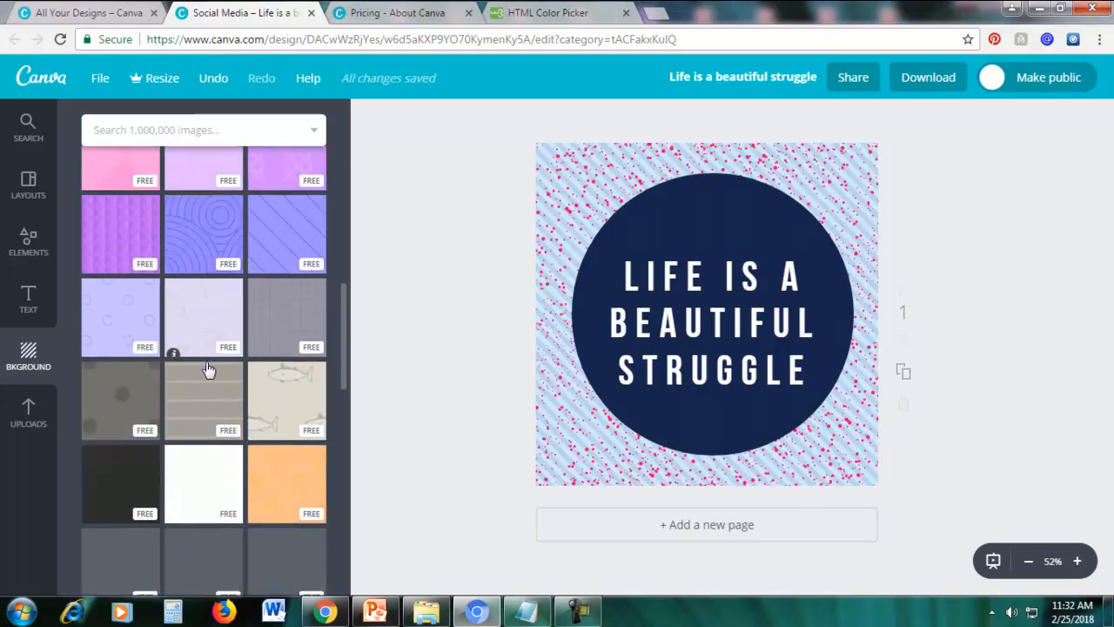
scroll(206, 359, down, 2)
scroll(206, 387, down, 1)
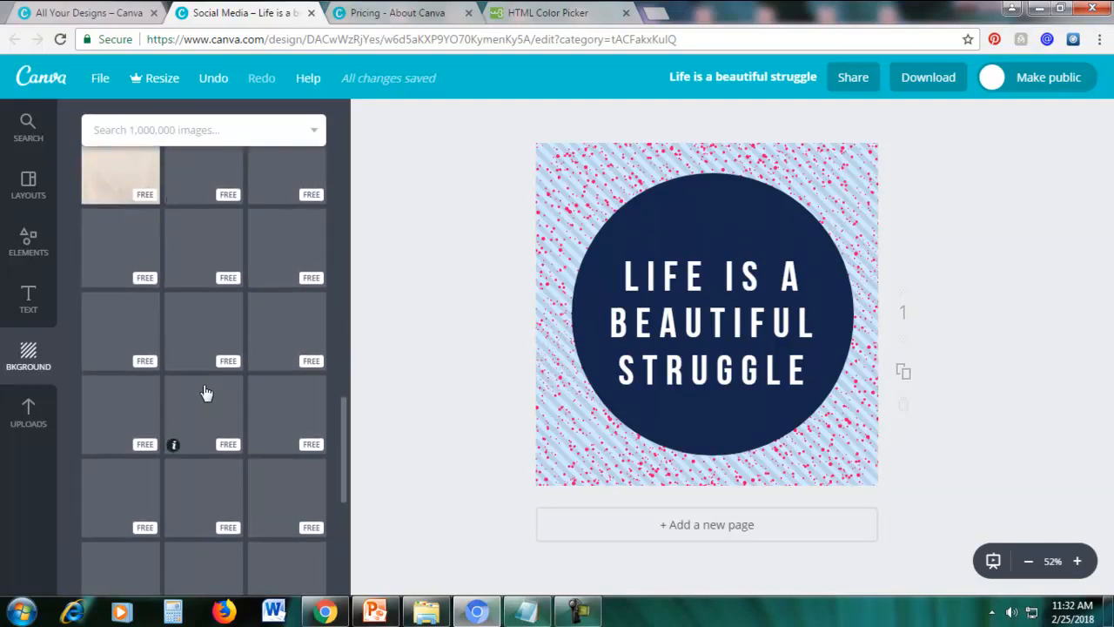
scroll(191, 406, down, 4)
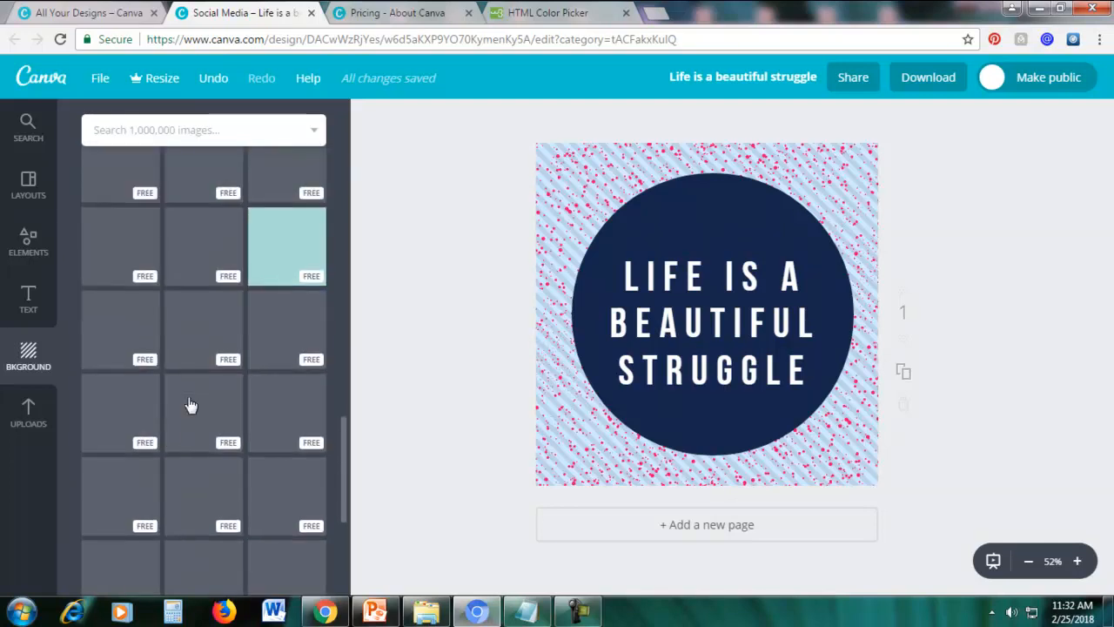
scroll(190, 407, up, 2)
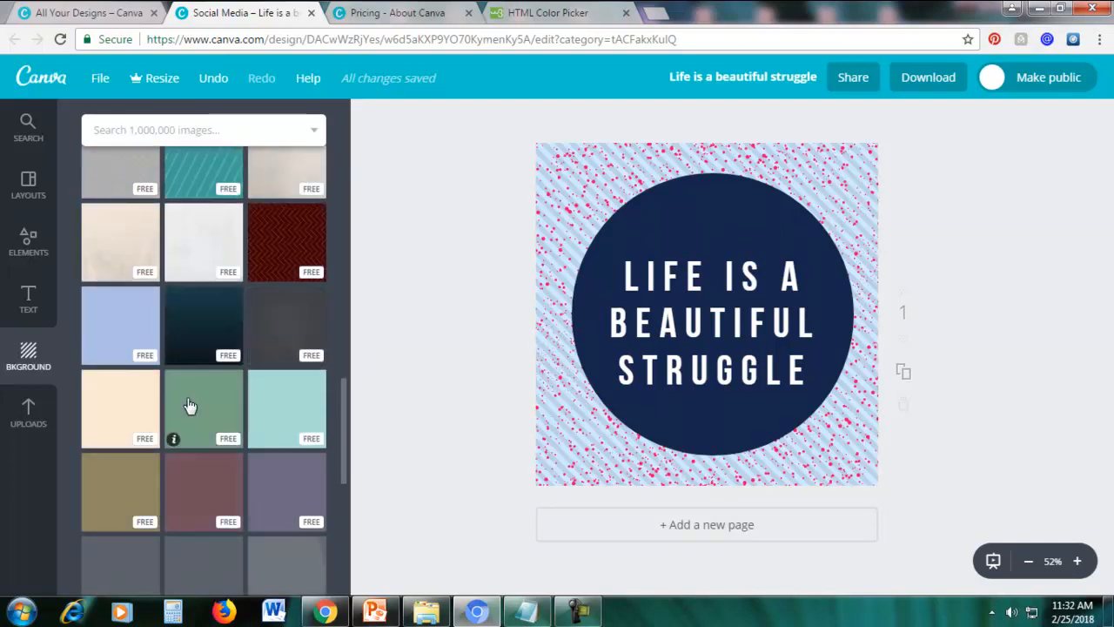
scroll(190, 406, down, 3)
scroll(188, 405, up, 5)
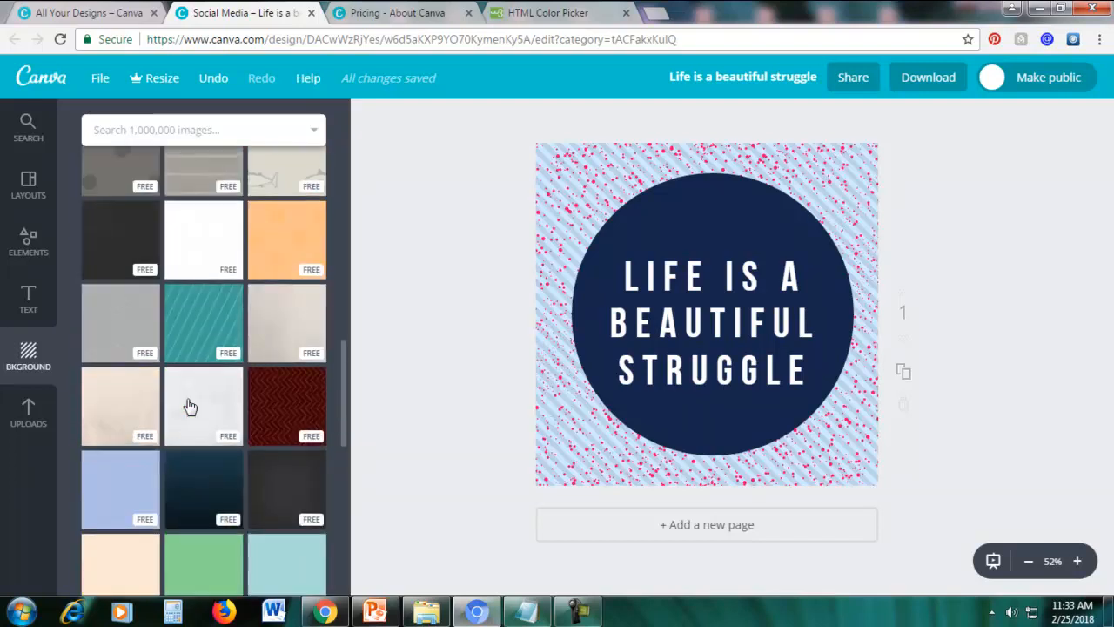
click(288, 323)
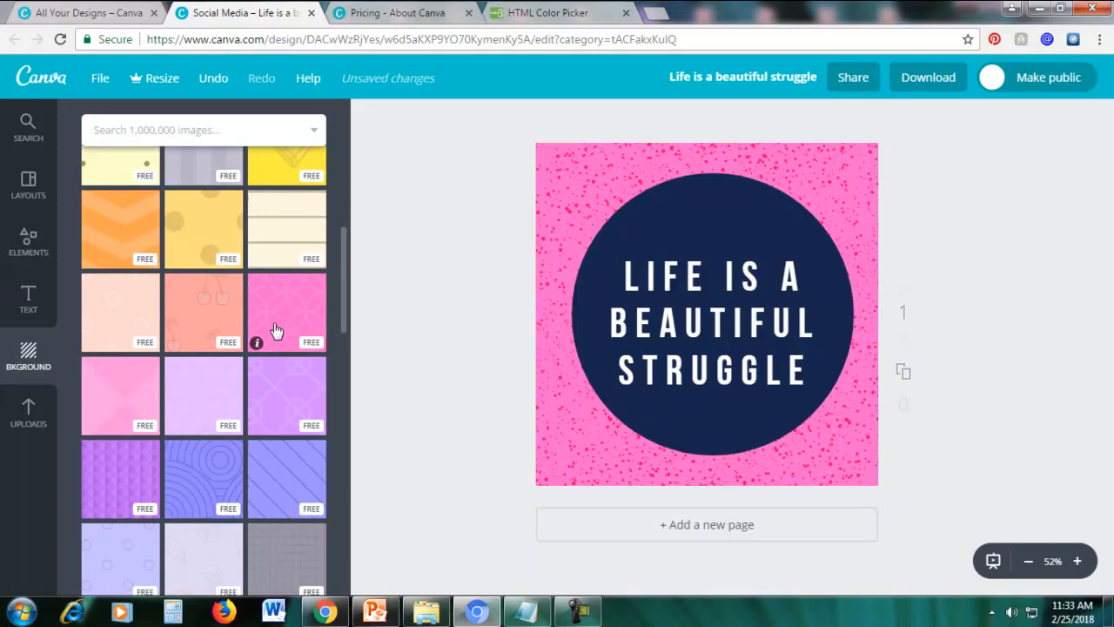
click(114, 394)
Try the $1 USD purple flower photo as the page background and inspect its watermark up close.
scroll(284, 313, up, 6)
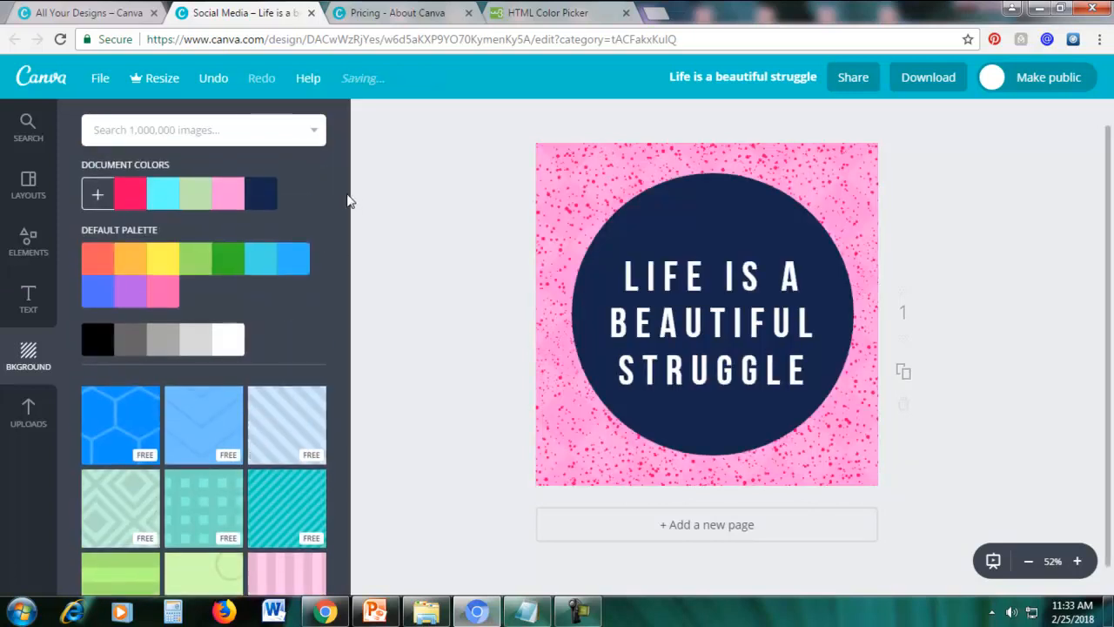
drag(346, 199, 335, 557)
scroll(319, 416, up, 5)
scroll(300, 375, up, 4)
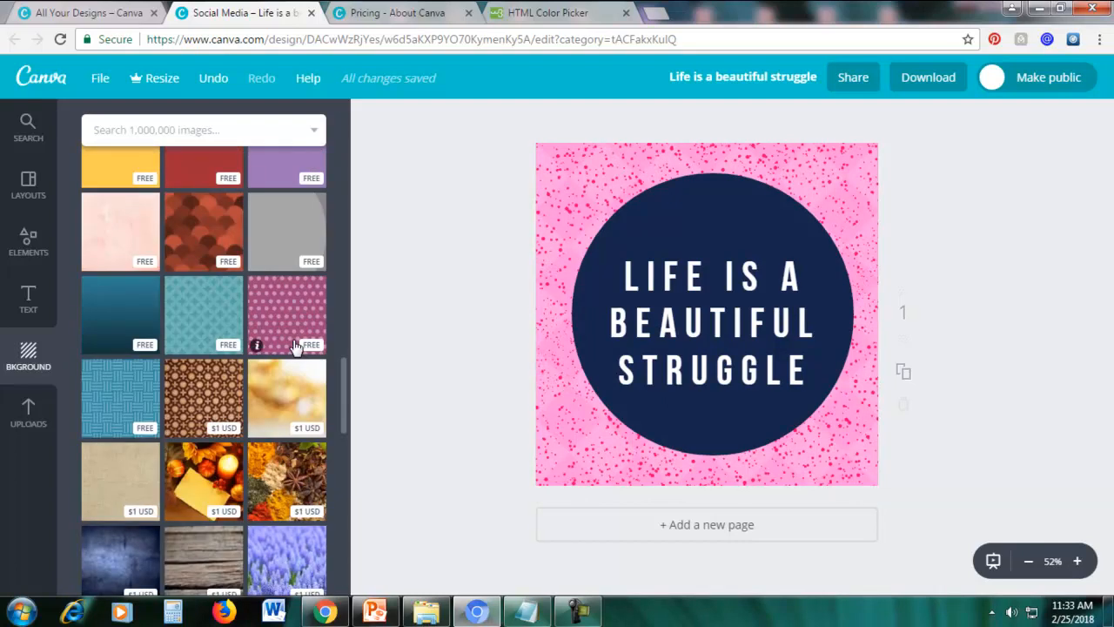
scroll(294, 347, down, 2)
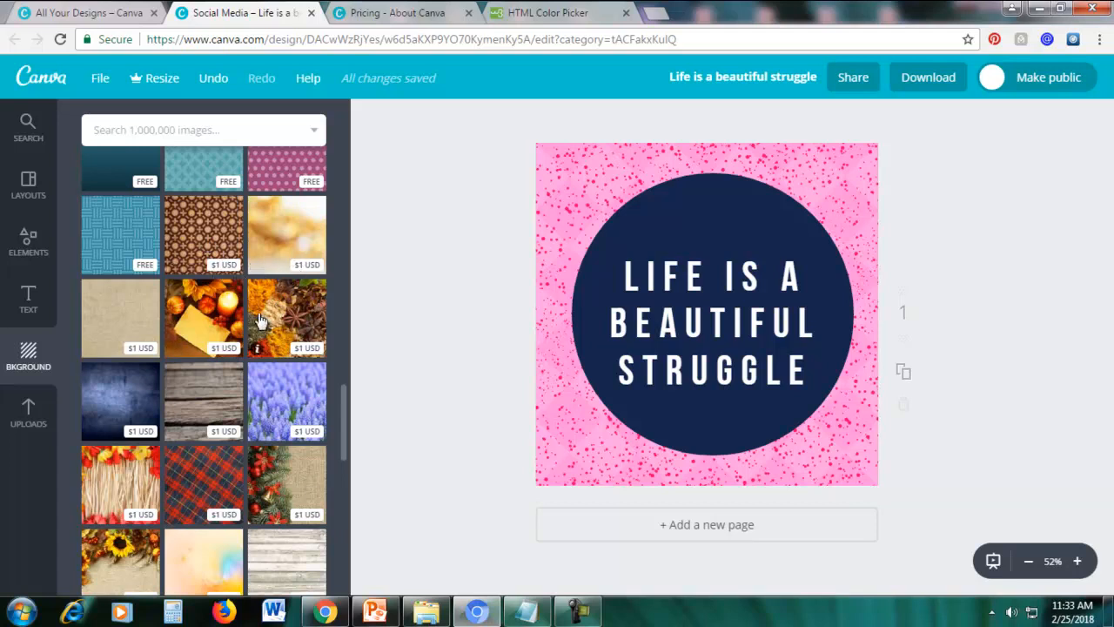
click(275, 404)
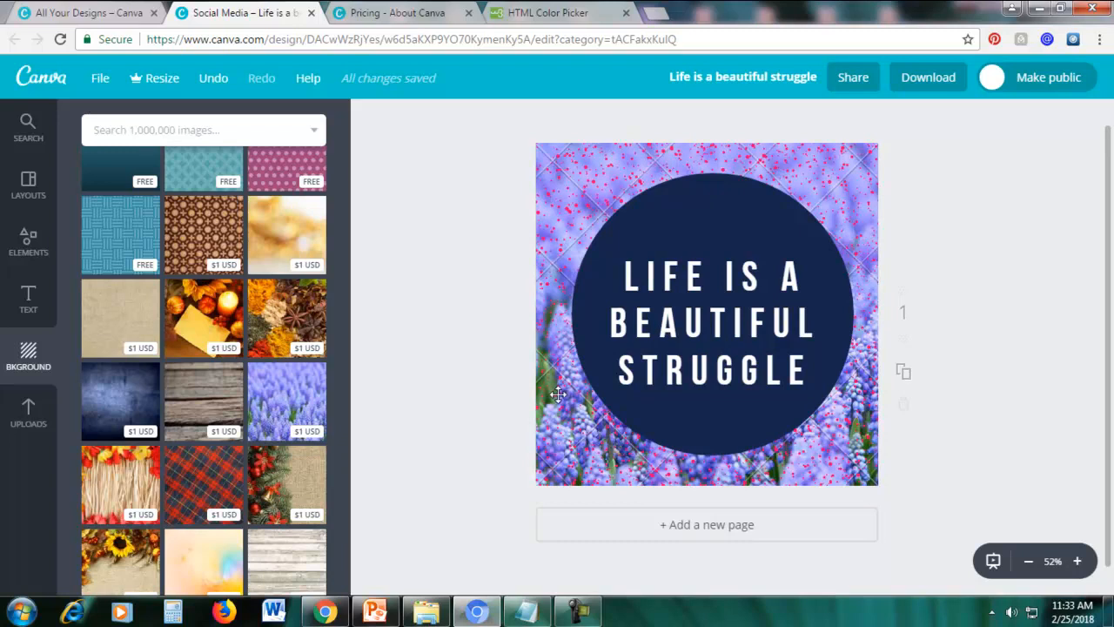
click(1076, 561)
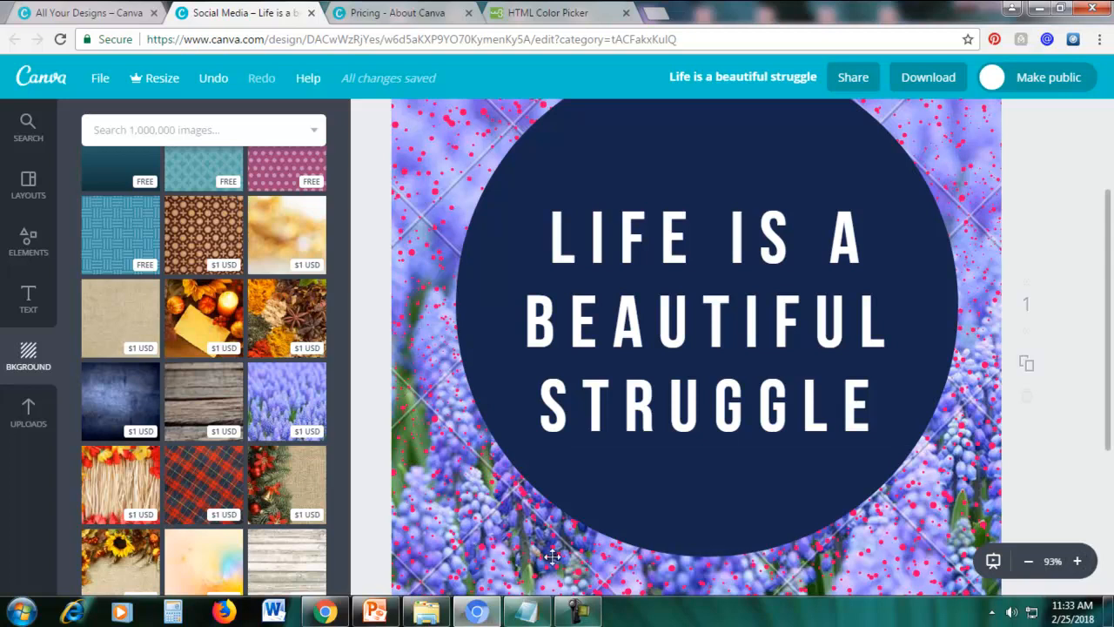
click(1028, 562)
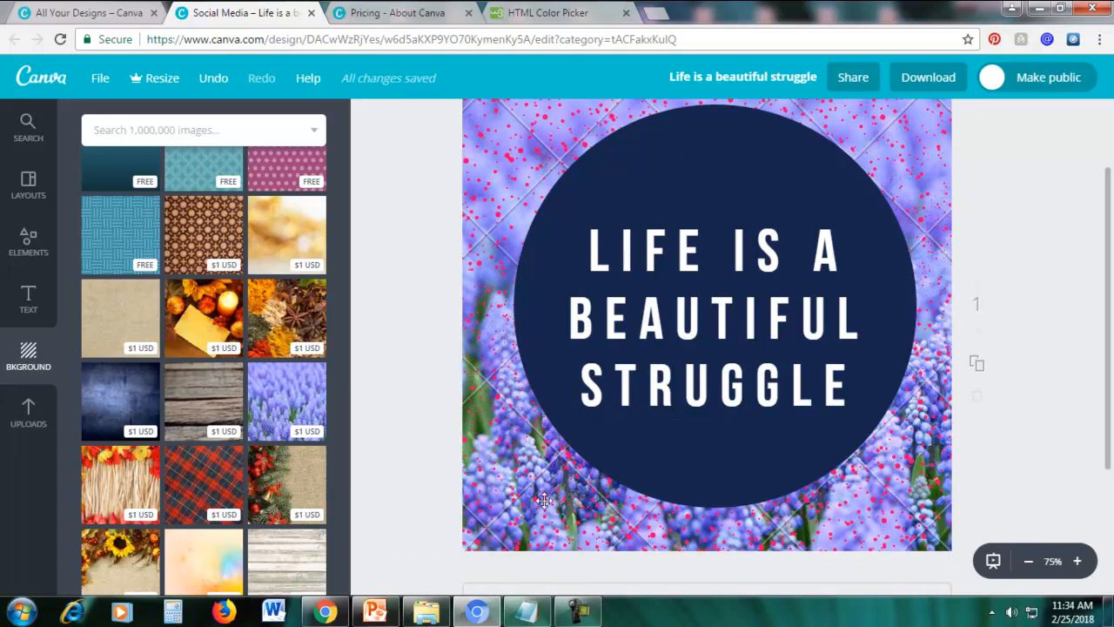
click(1029, 562)
Apply the free magenta polka dot pattern as the page background and check the design enlarged.
scroll(287, 331, up, 3)
click(281, 470)
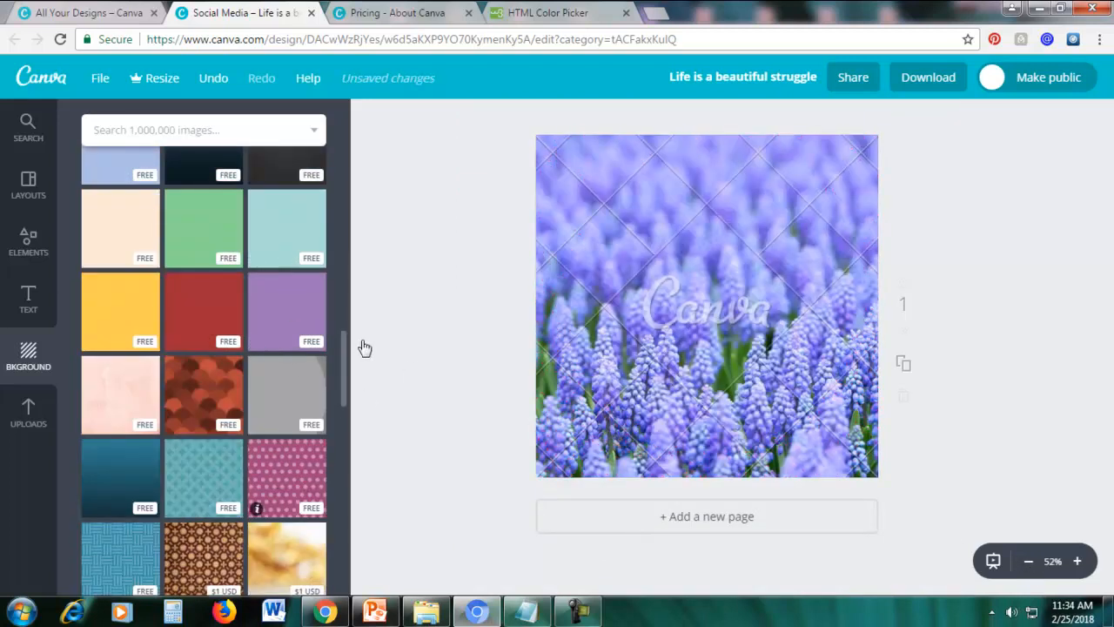
click(1077, 562)
scroll(1079, 300, up, 2)
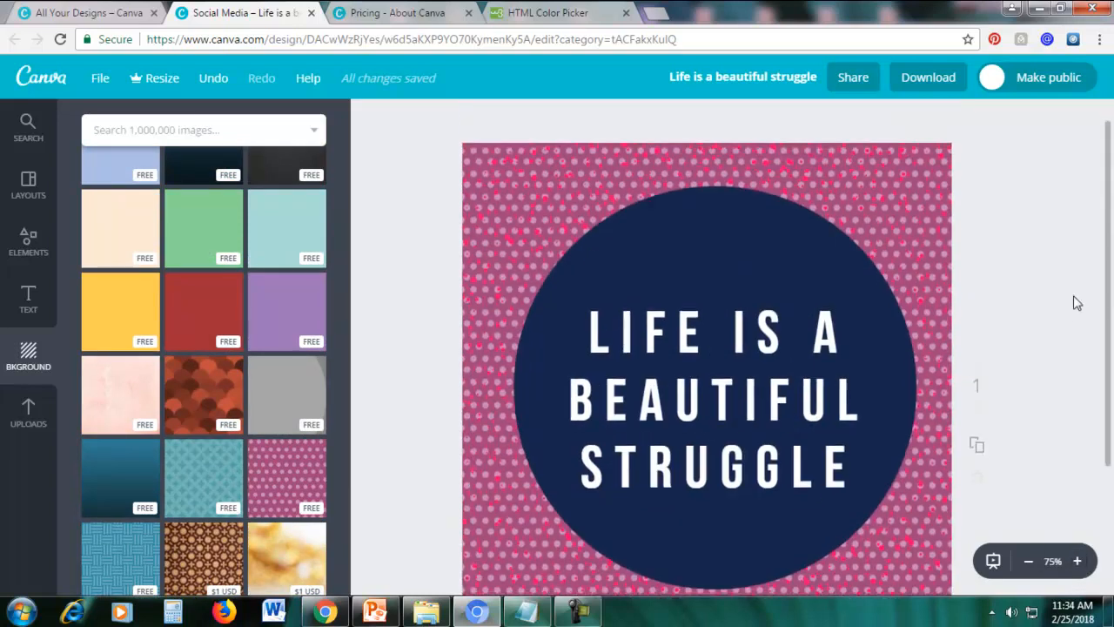
scroll(1076, 366, down, 3)
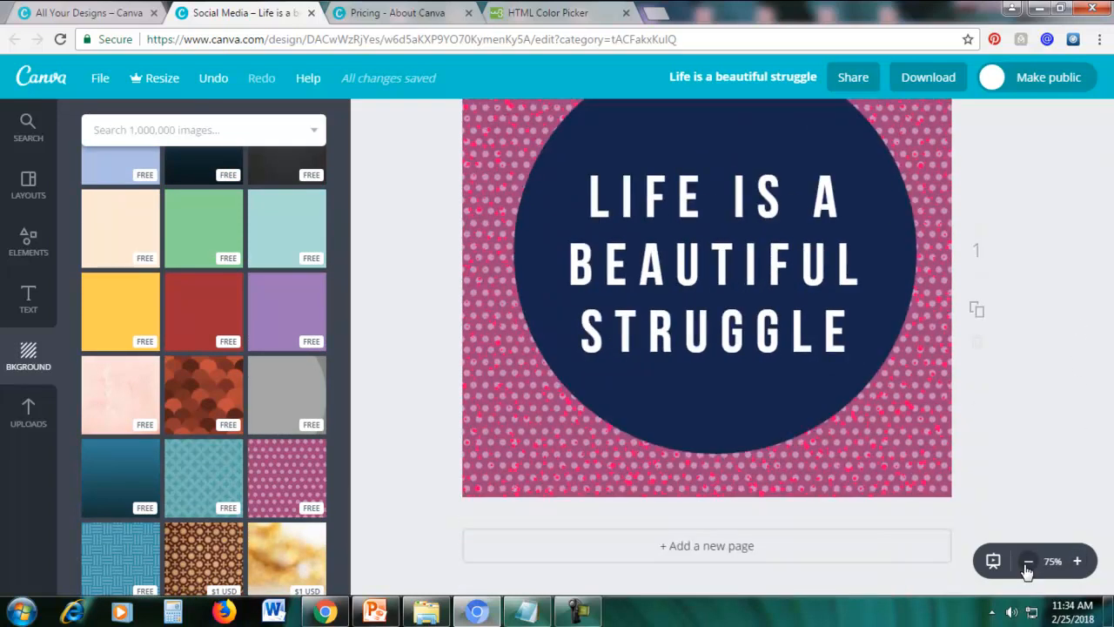
click(1028, 561)
scroll(1023, 427, up, 1)
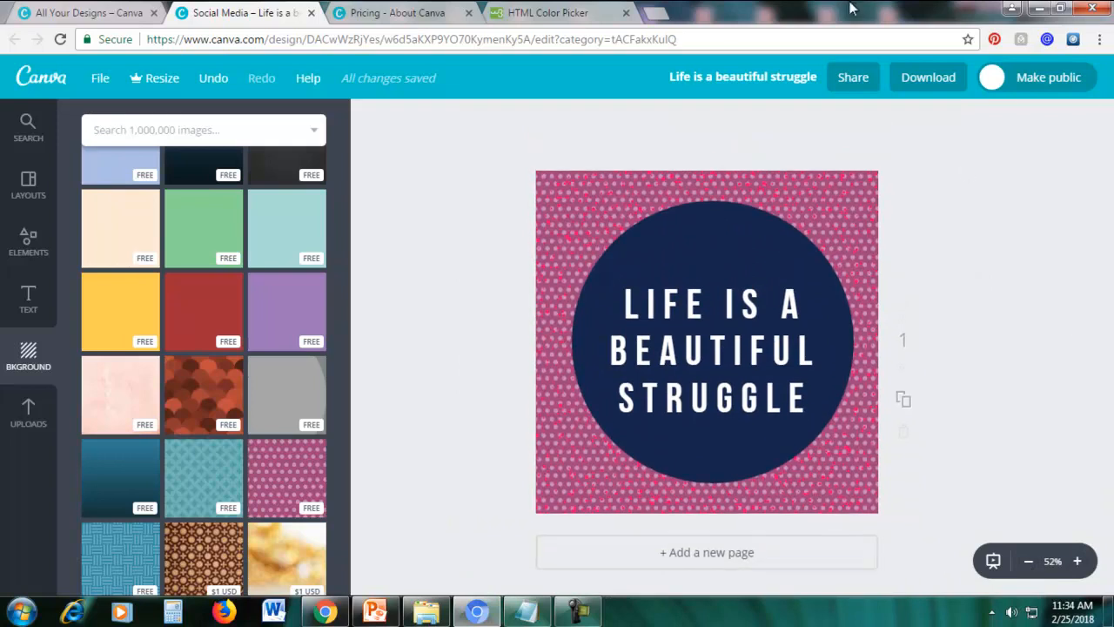
Download the quote graphic as a JPG and dismiss the mobile app offer.
click(918, 83)
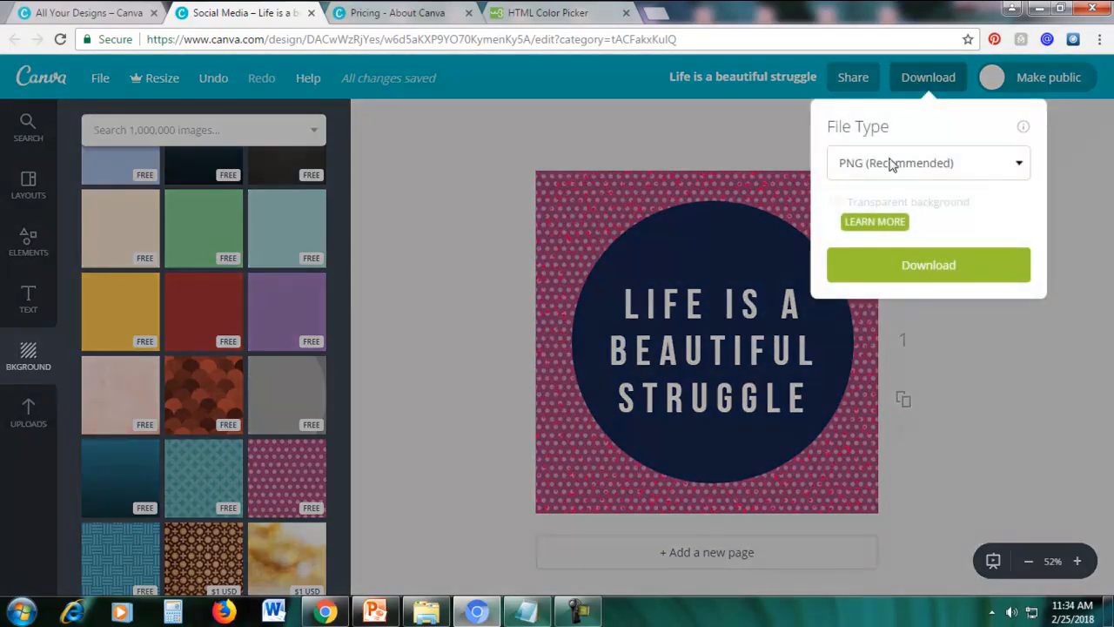
click(892, 166)
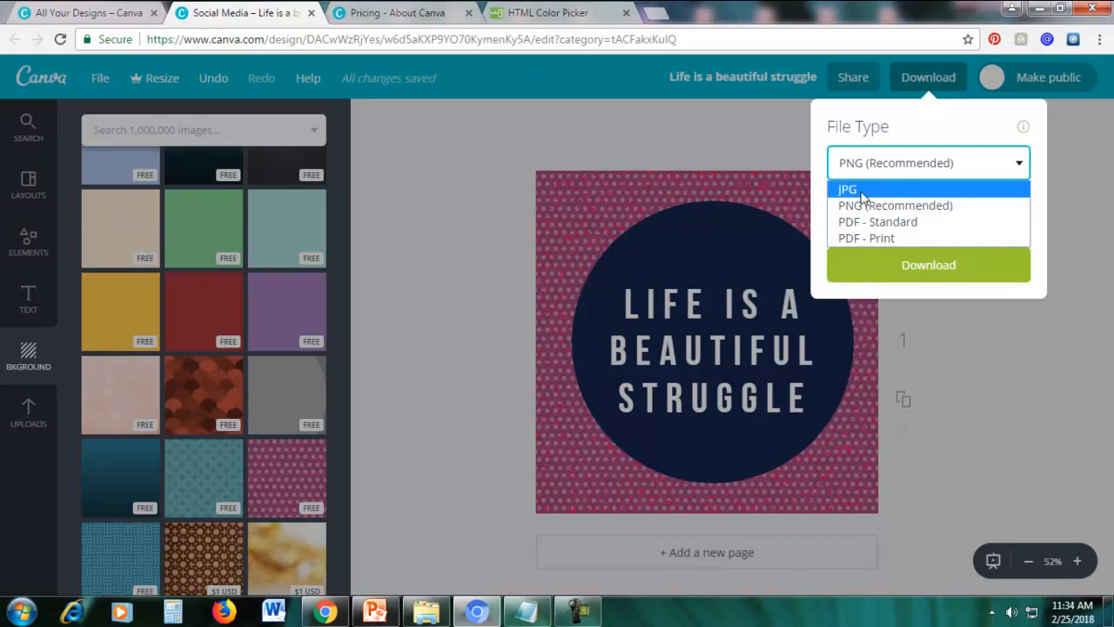
click(861, 194)
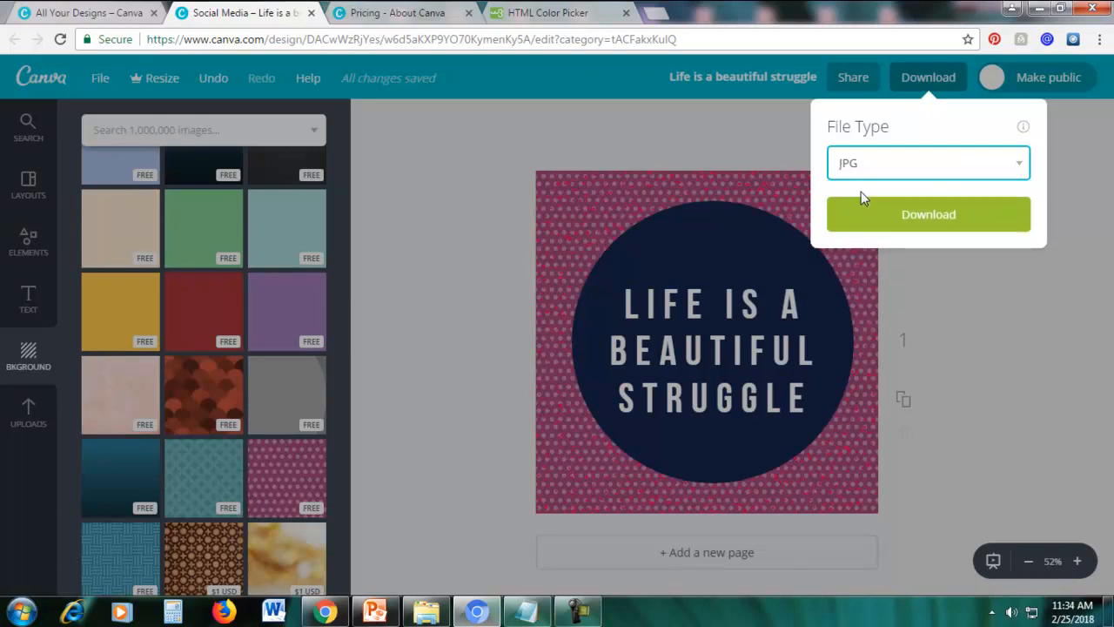
click(877, 224)
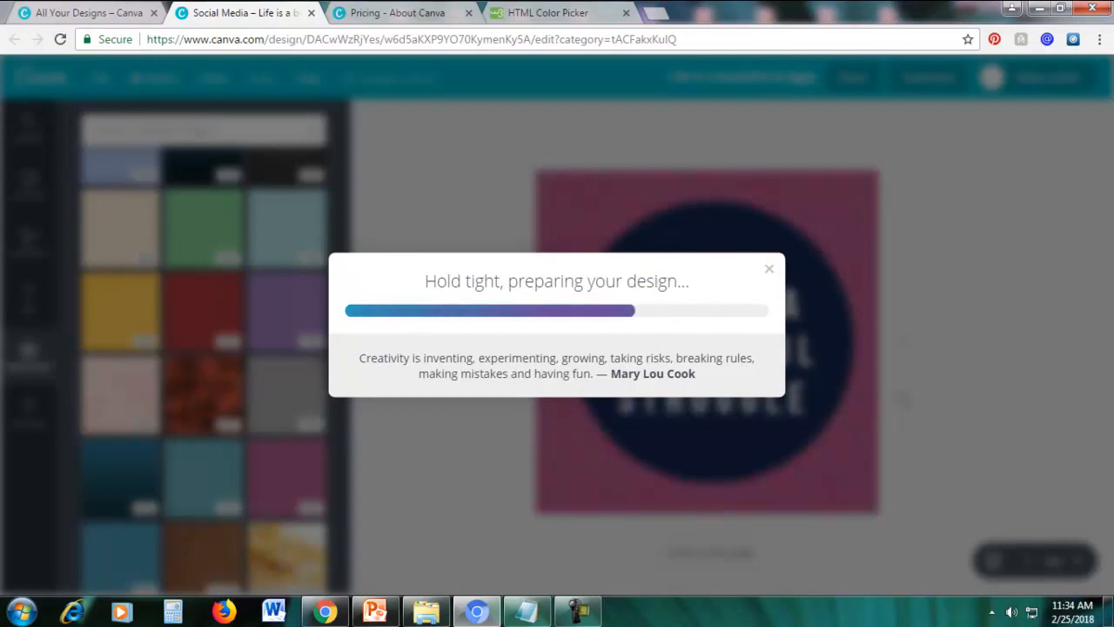
click(578, 612)
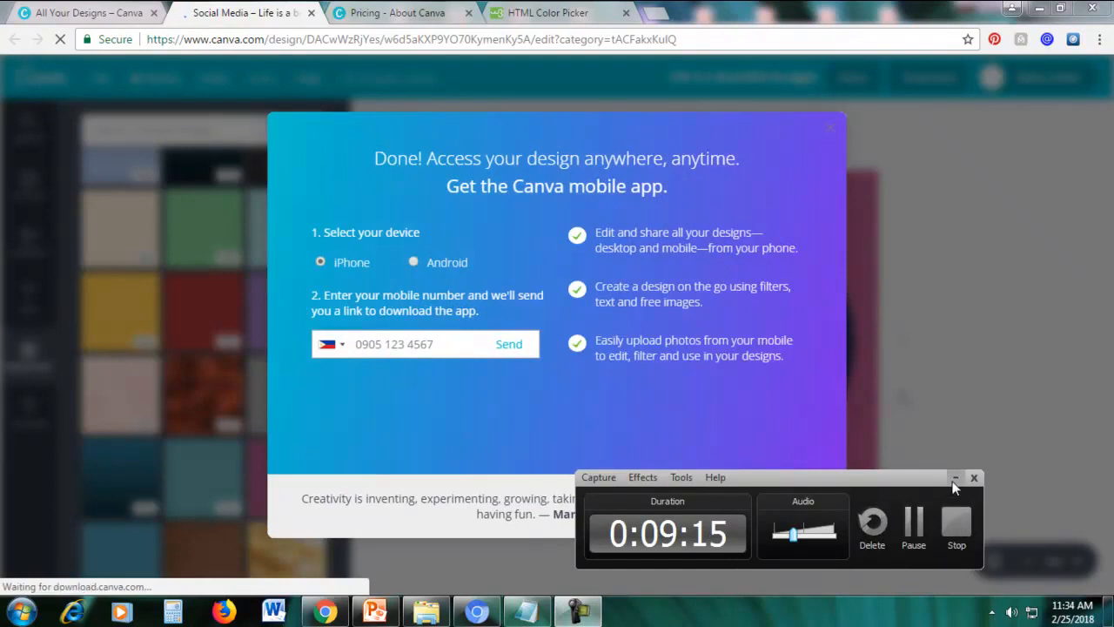
click(954, 478)
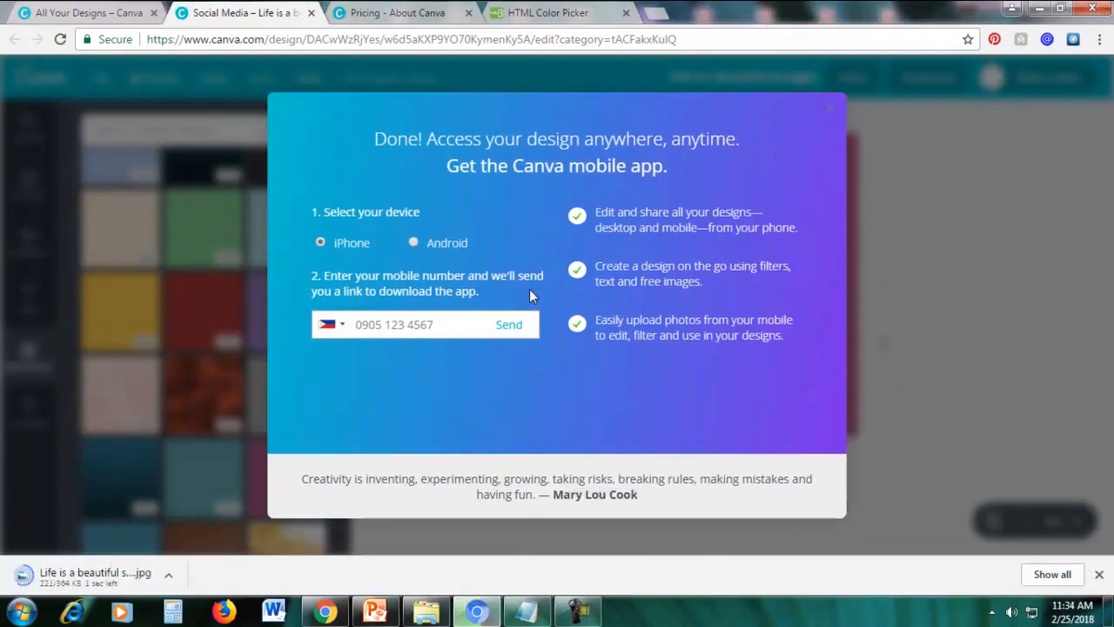
click(830, 108)
Open the downloaded JPG in Windows Photo Viewer to check it, and return to the Canva design.
click(80, 581)
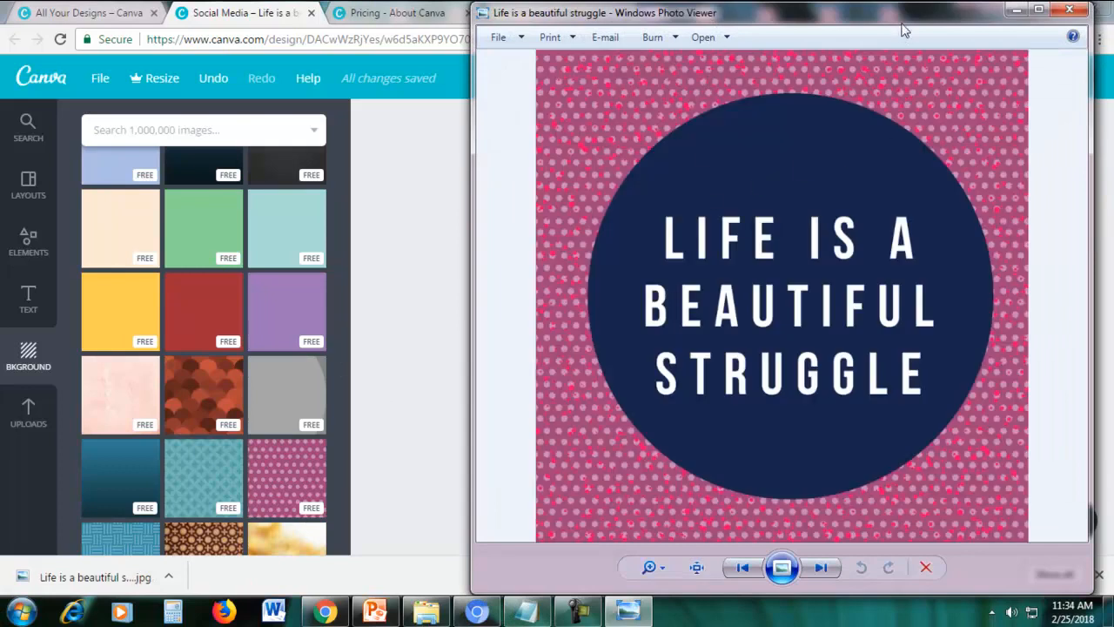
drag(901, 26, 727, 25)
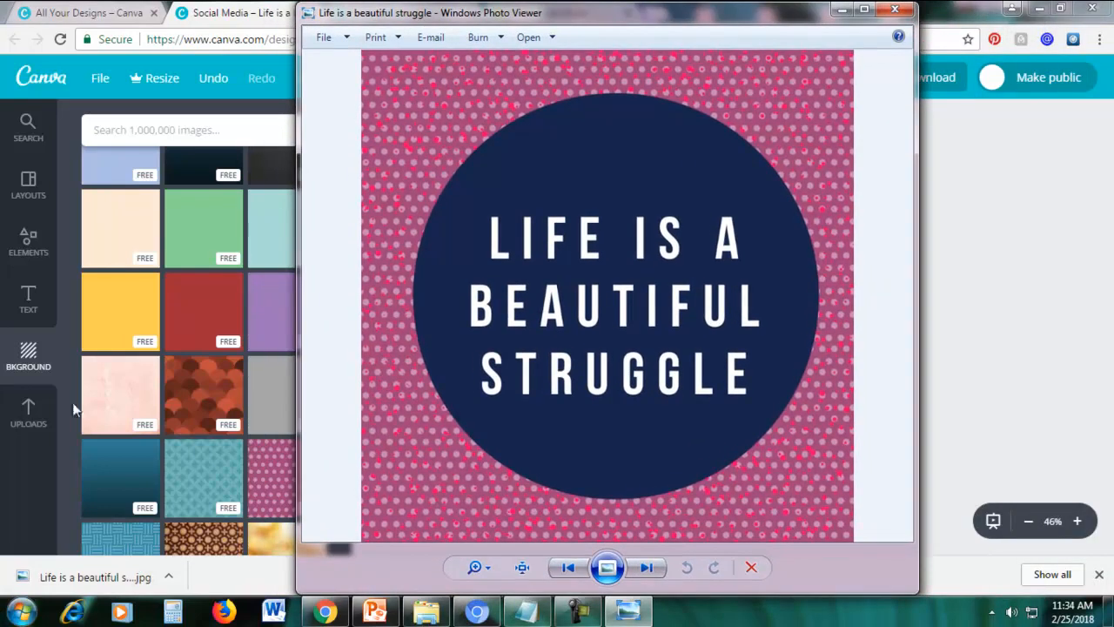
click(840, 11)
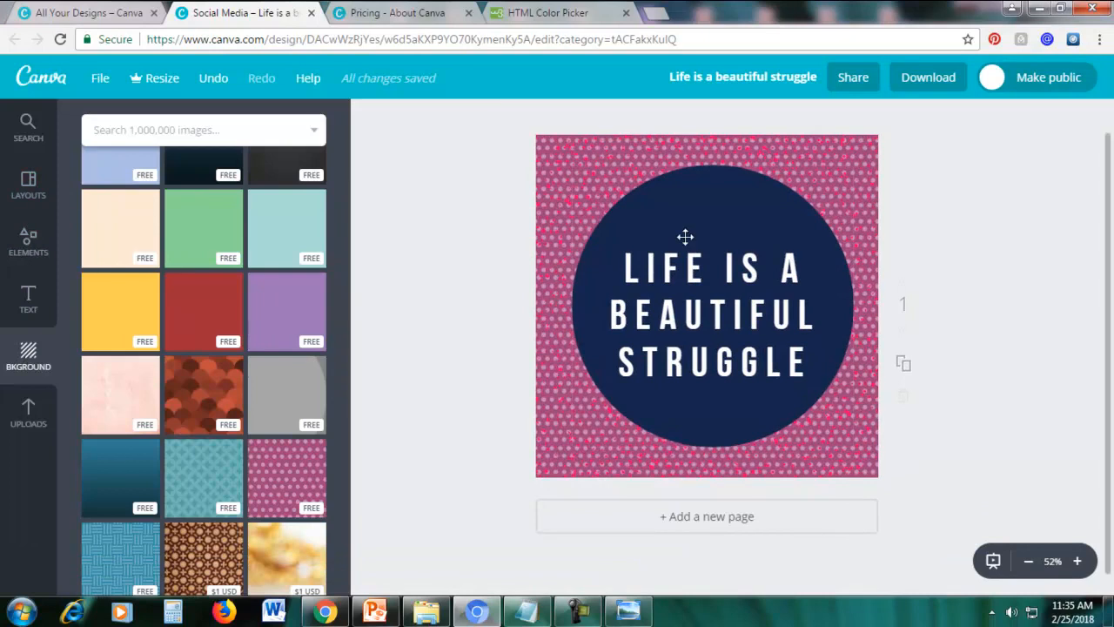
Replace the page content with the free yellow "Bachelor No More!" layout from the Canva layouts.
click(29, 189)
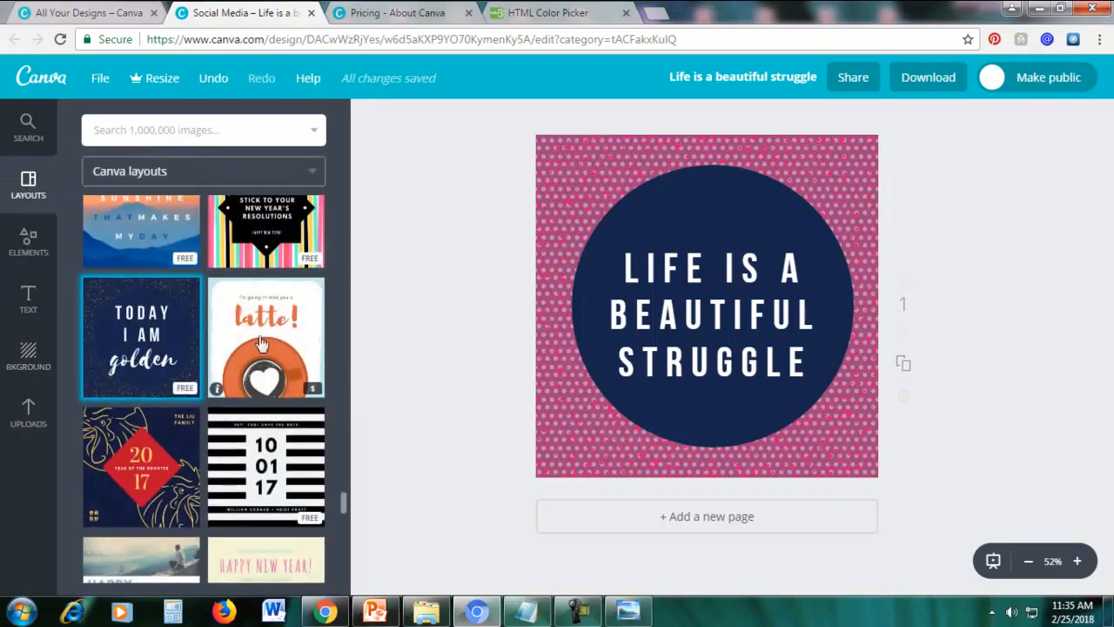
scroll(261, 350, up, 1)
scroll(261, 352, up, 6)
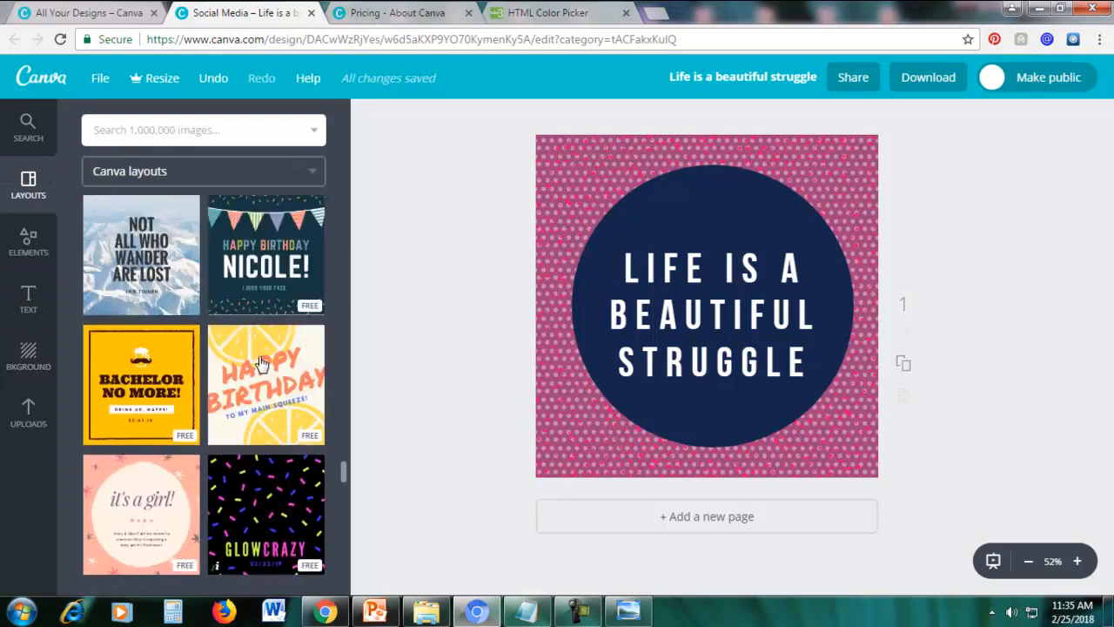
scroll(258, 356, down, 3)
scroll(259, 359, up, 2)
scroll(262, 364, down, 2)
scroll(261, 364, down, 3)
scroll(260, 363, up, 6)
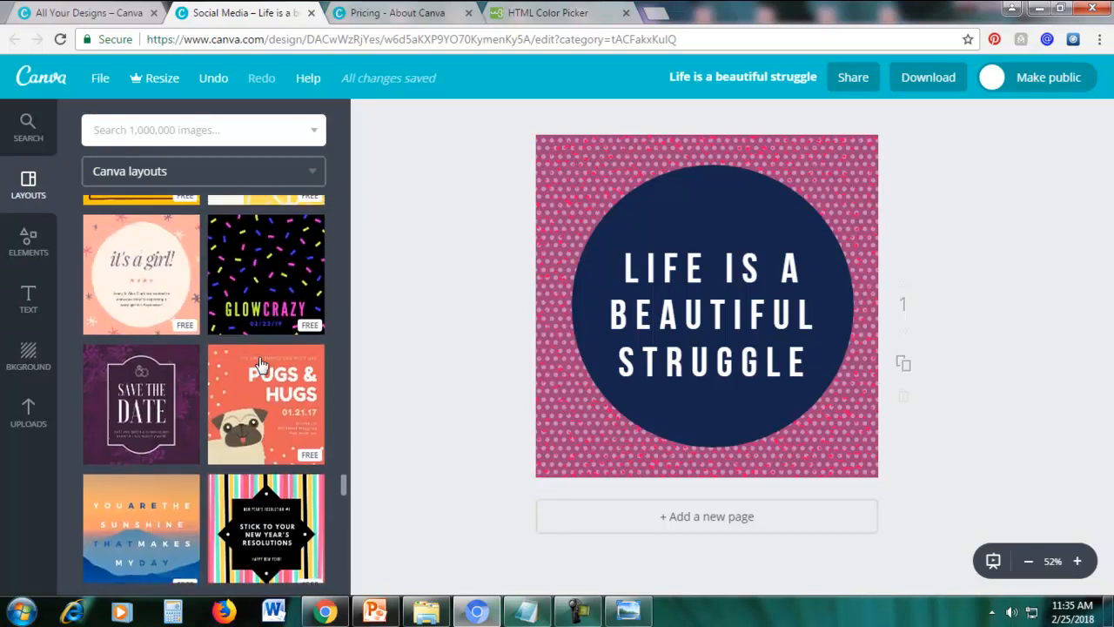
scroll(237, 393, down, 2)
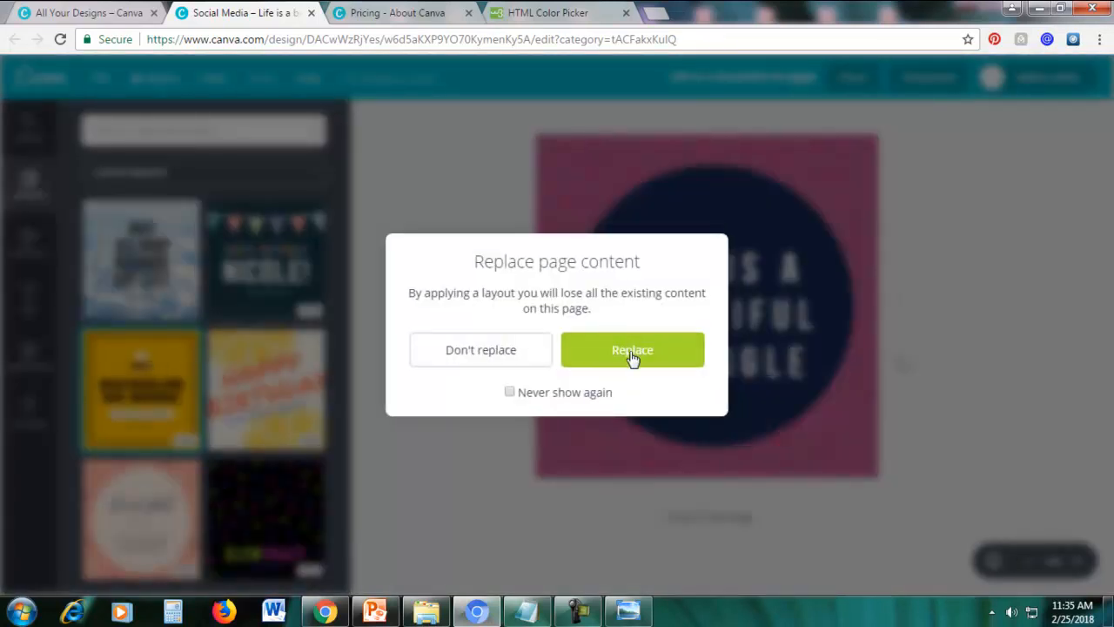
click(632, 352)
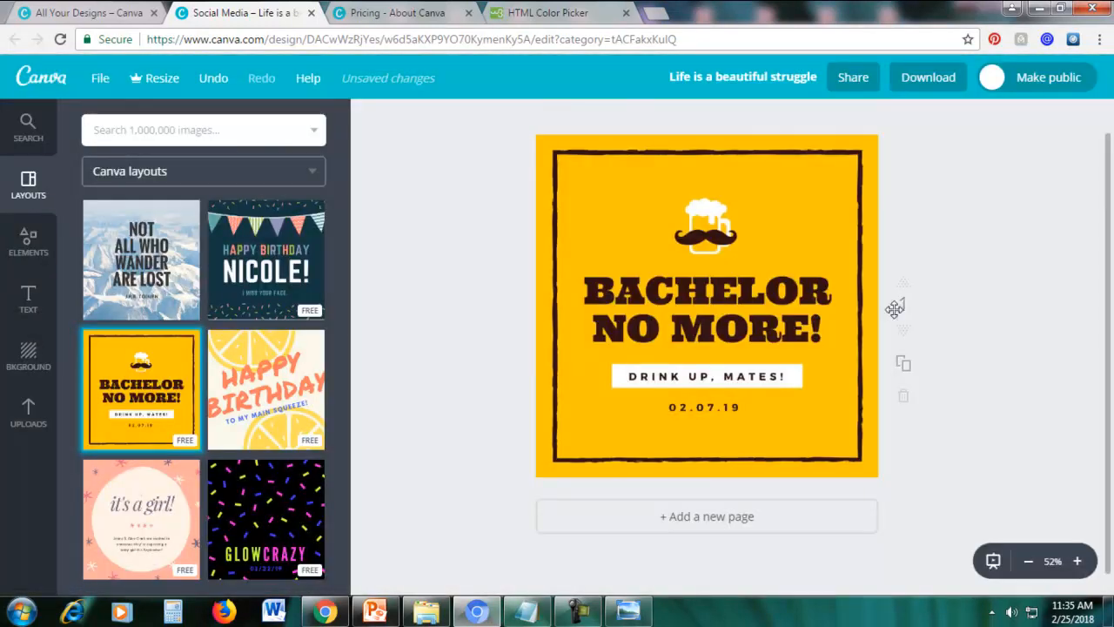